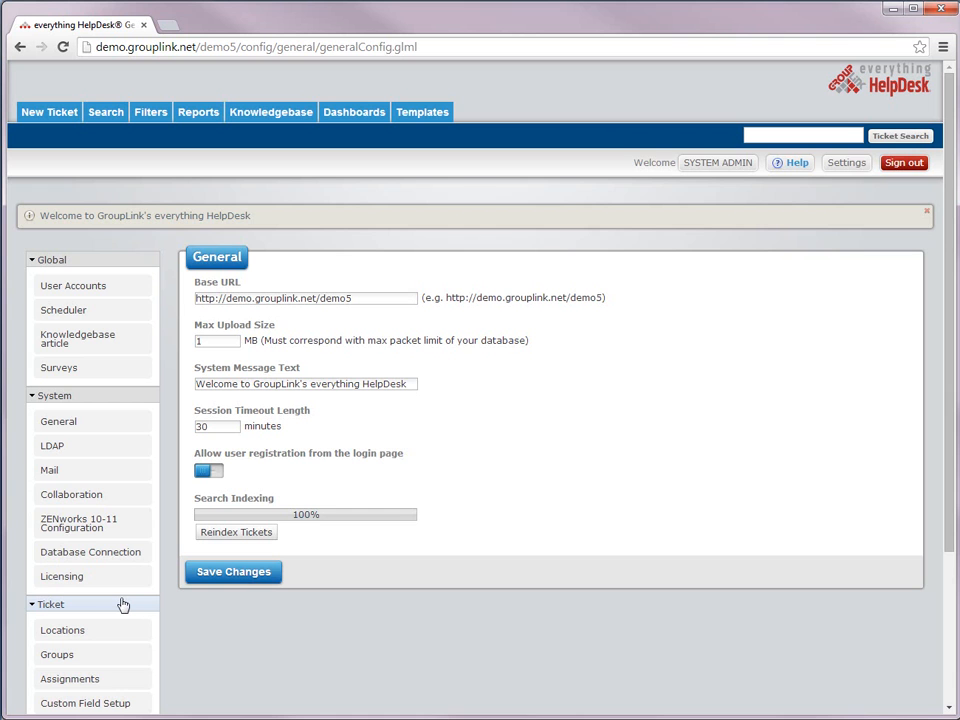
Step: Open the Ticket Groups page listing Marketing, Human Resources, Maintenance and Transportation
scroll(123, 605, "down", 2)
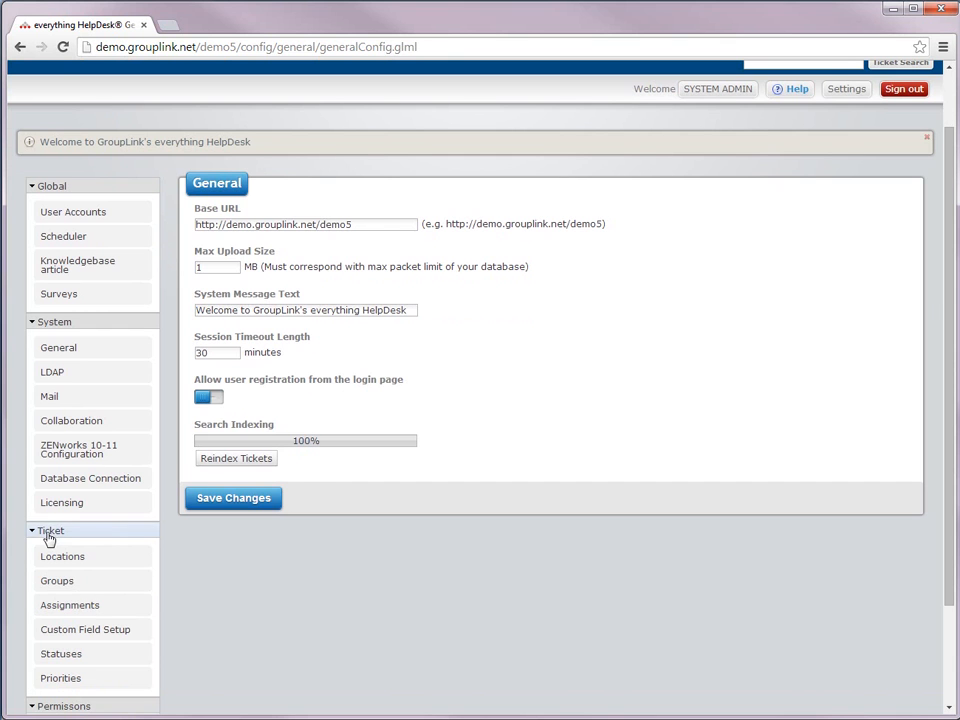
left_click(81, 589)
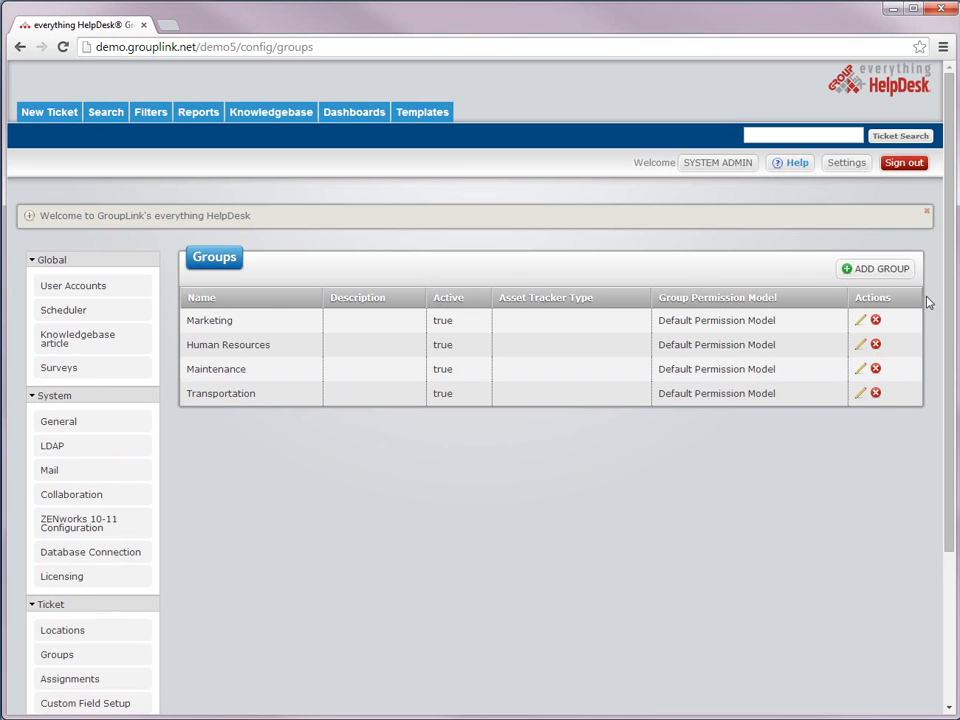
Step: Add an active group named Technology with the Default Permission Model and save it
left_click(879, 270)
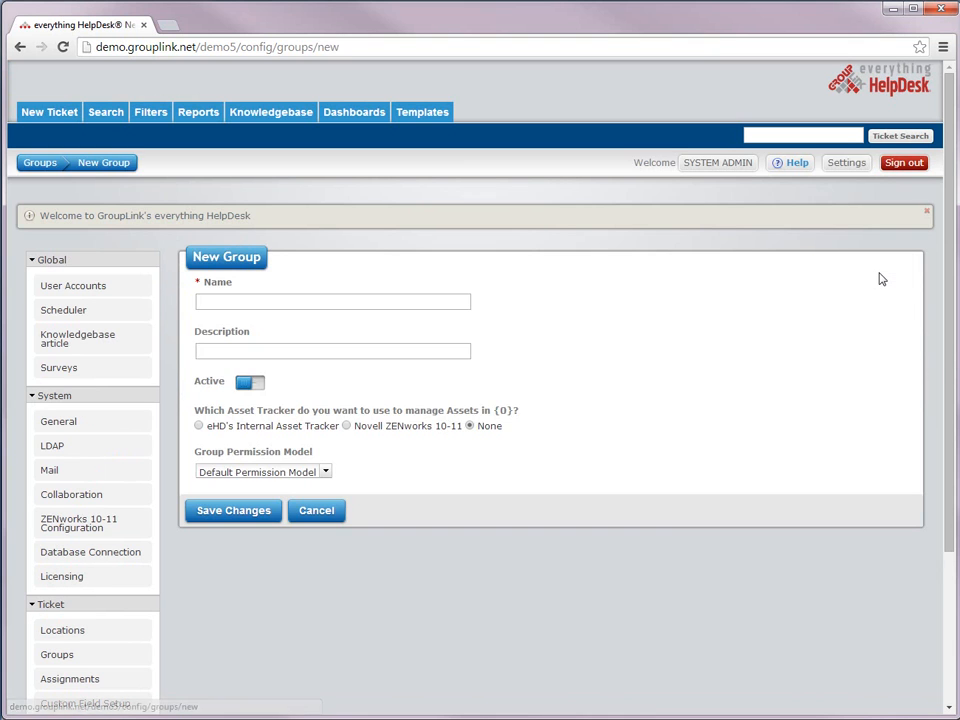
left_click(447, 301)
type("Technology")
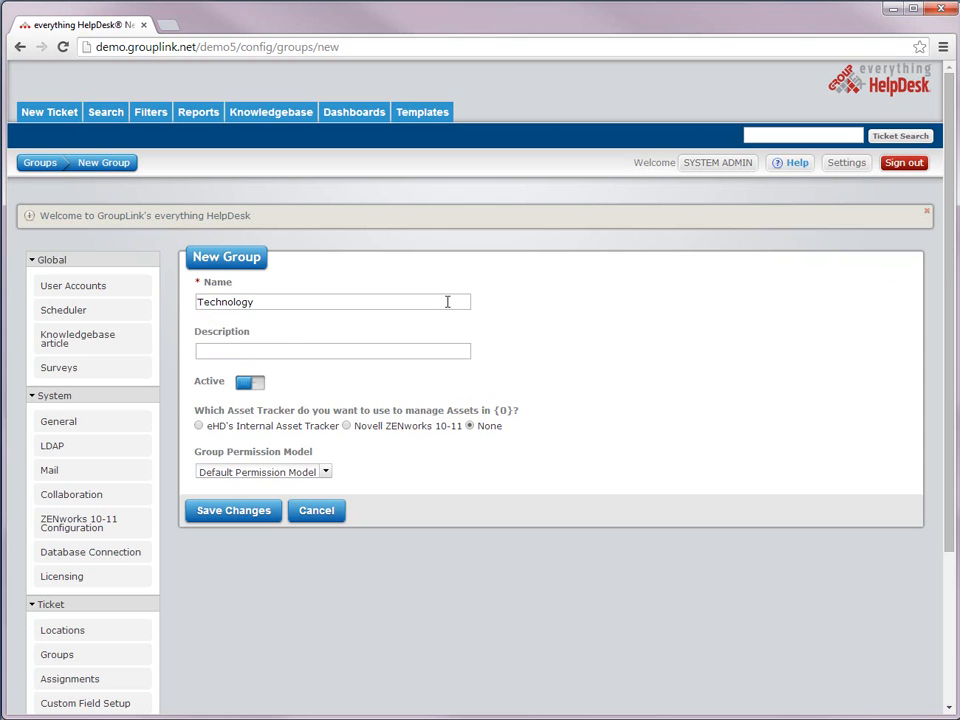
left_click(258, 390)
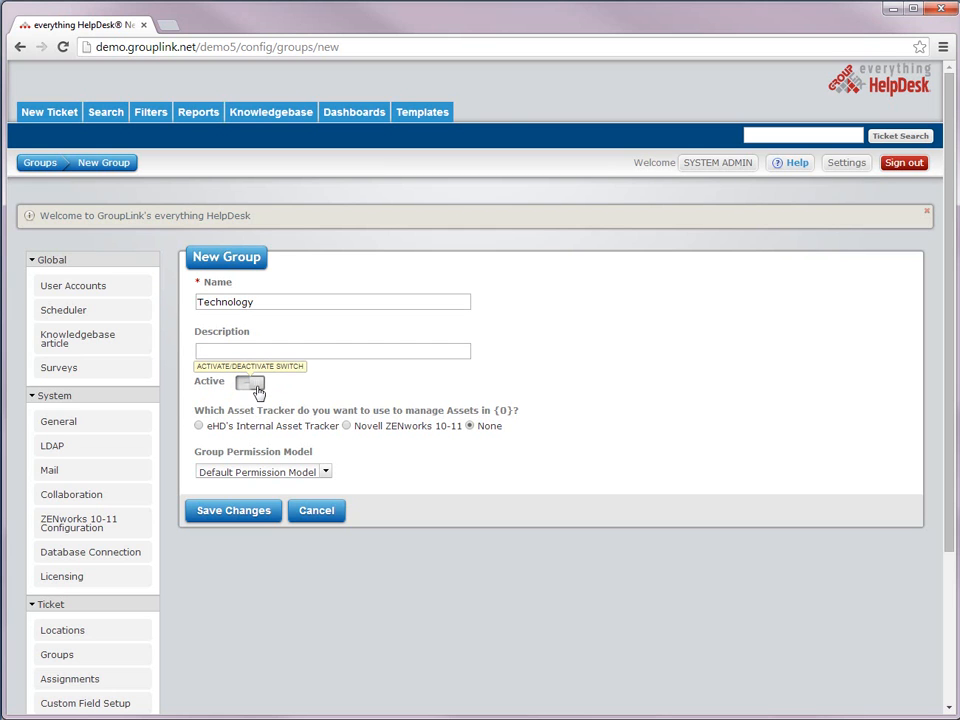
left_click(258, 390)
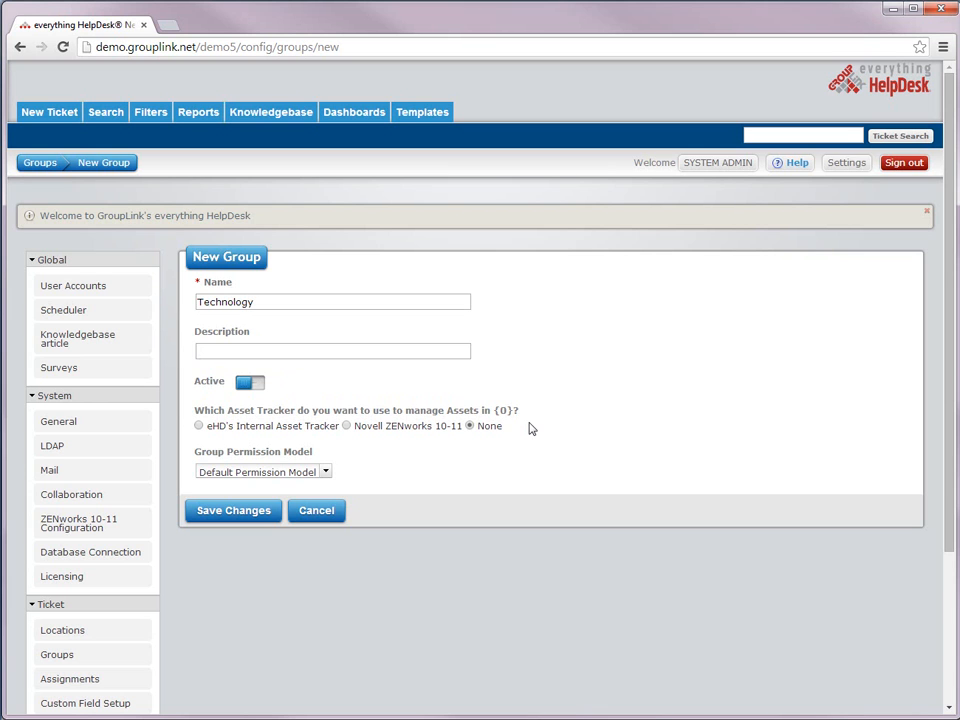
left_click(327, 474)
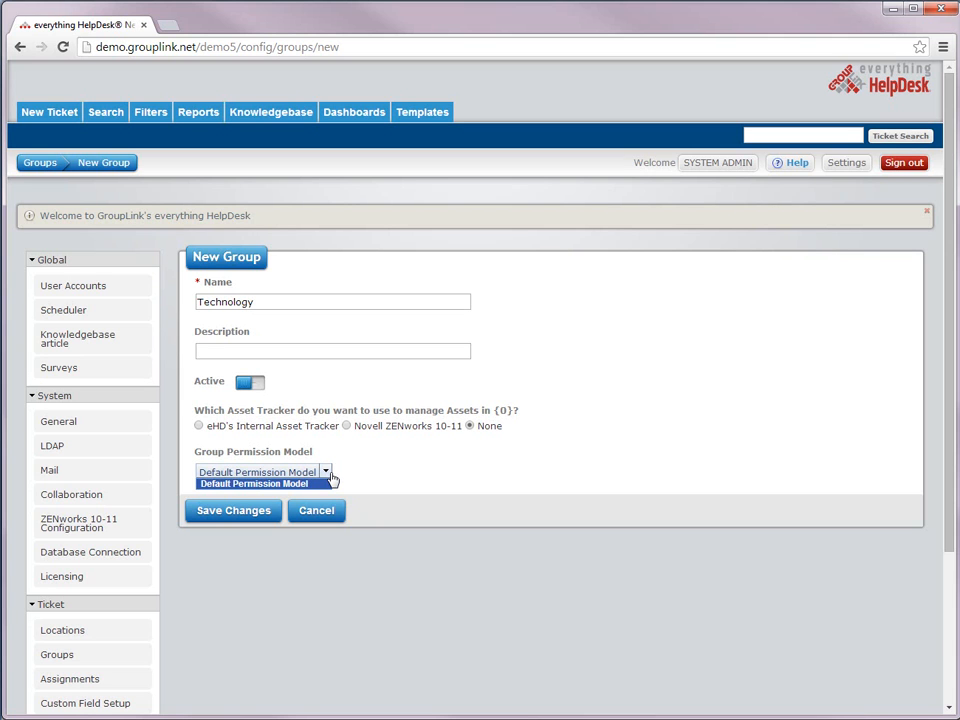
left_click(300, 484)
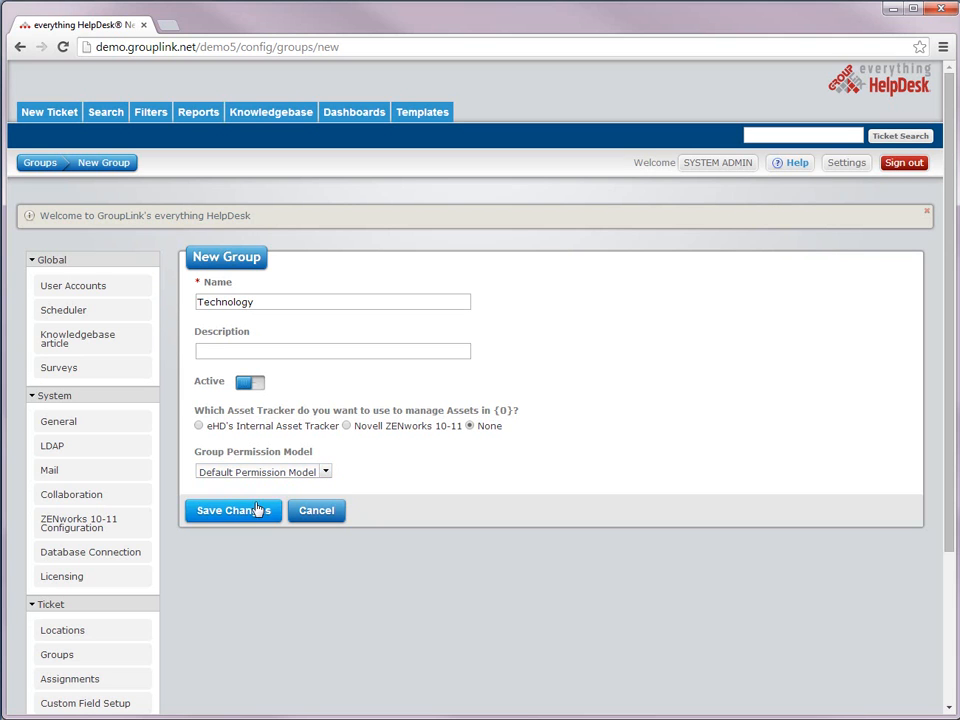
left_click(236, 511)
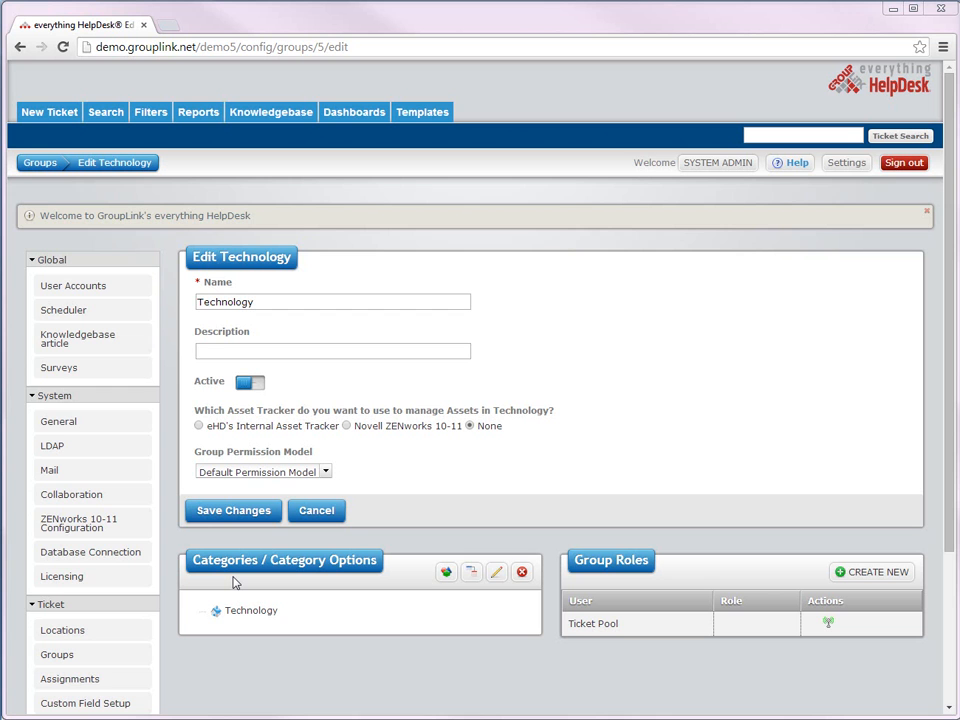
Step: Add an active Hardware category under the Technology group
left_click(446, 574)
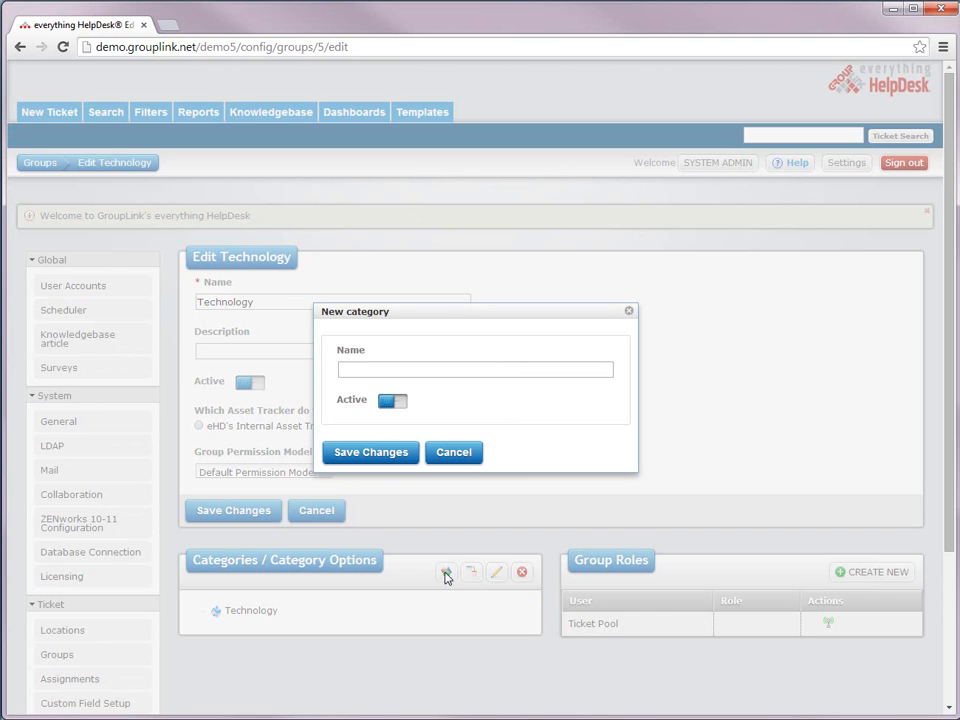
type("Hardware")
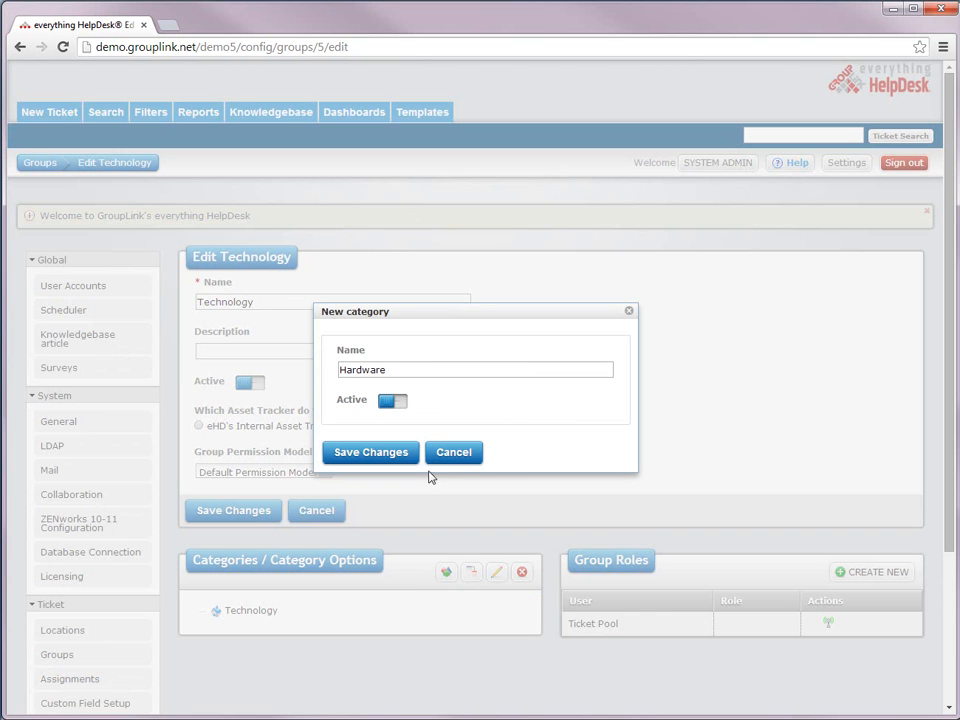
left_click(393, 402)
left_click(393, 402)
left_click(371, 452)
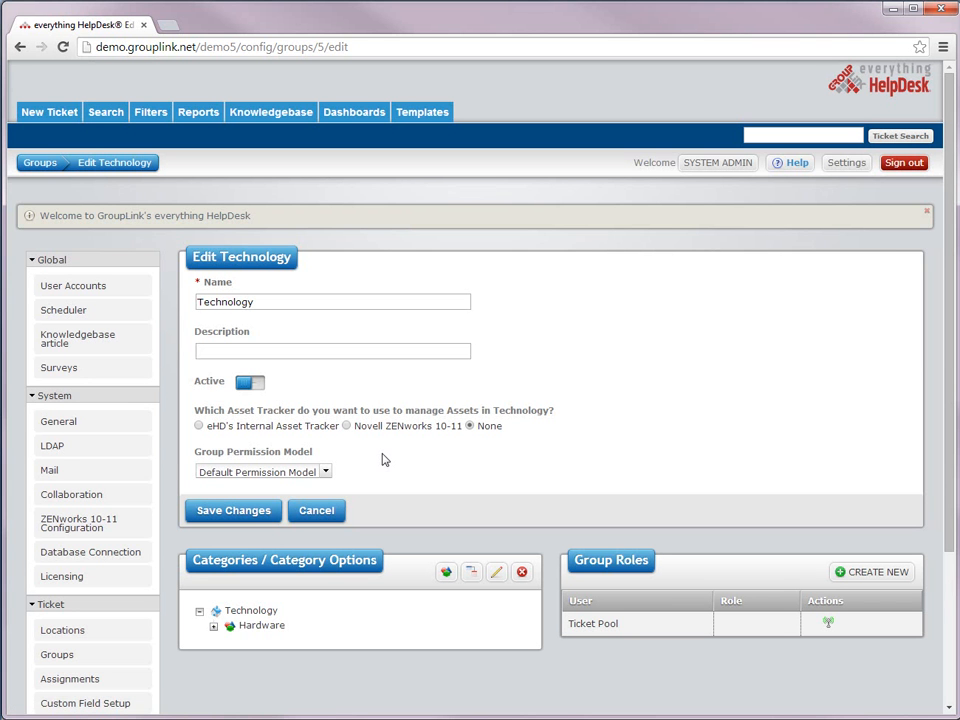
Step: Add Software and Training categories under Technology
left_click(446, 574)
type("Software")
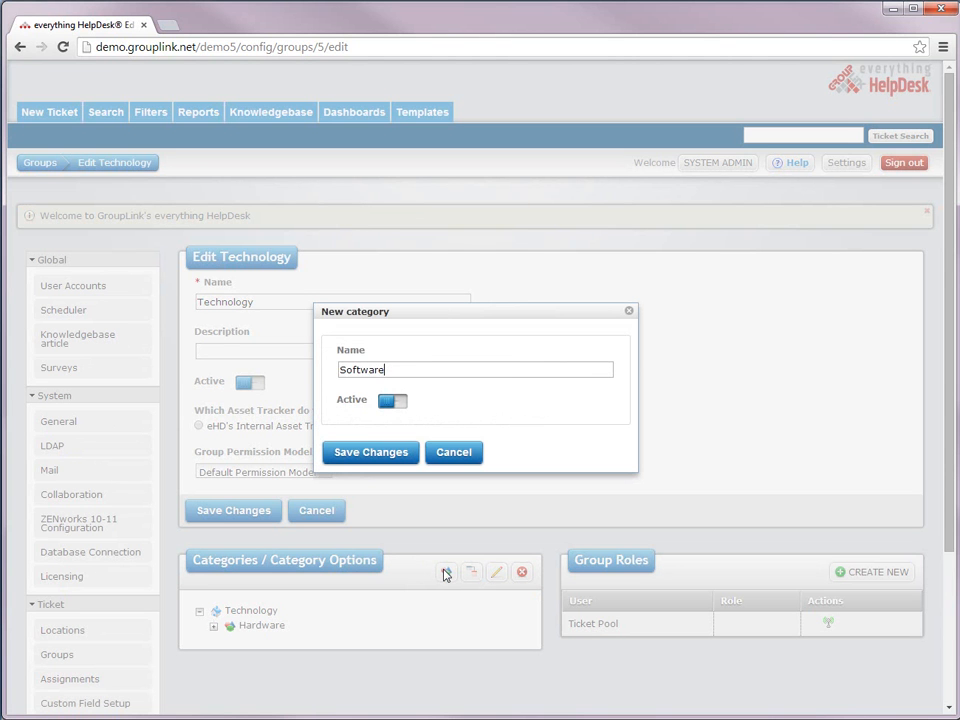
key("Return")
left_click(446, 574)
type("Training")
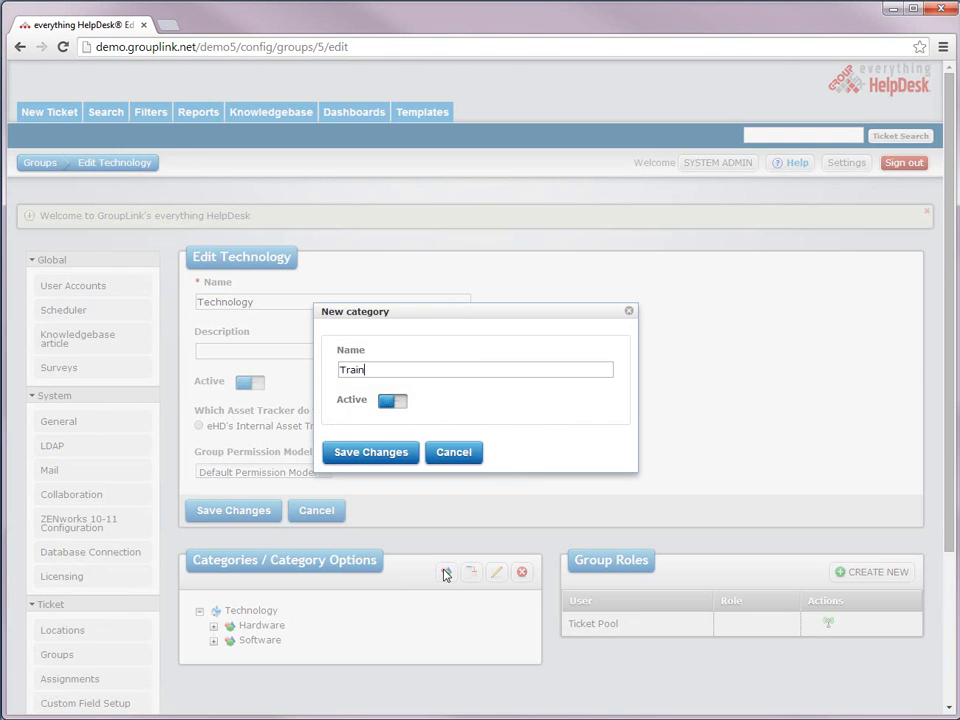
key("Return")
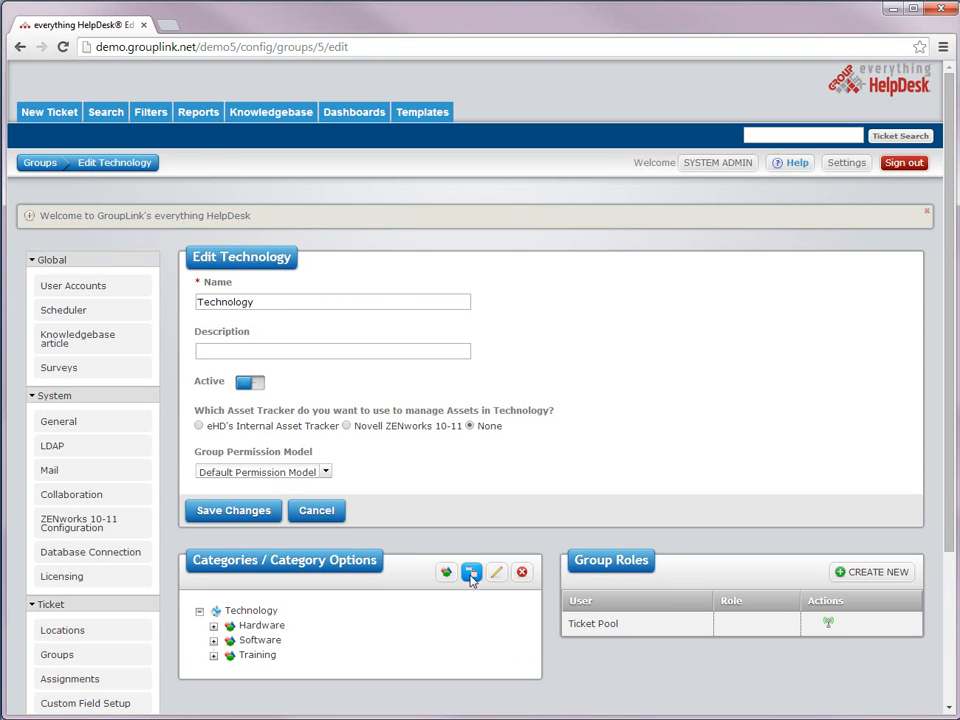
Step: Create a Printer option in the Hardware category
left_click(471, 574)
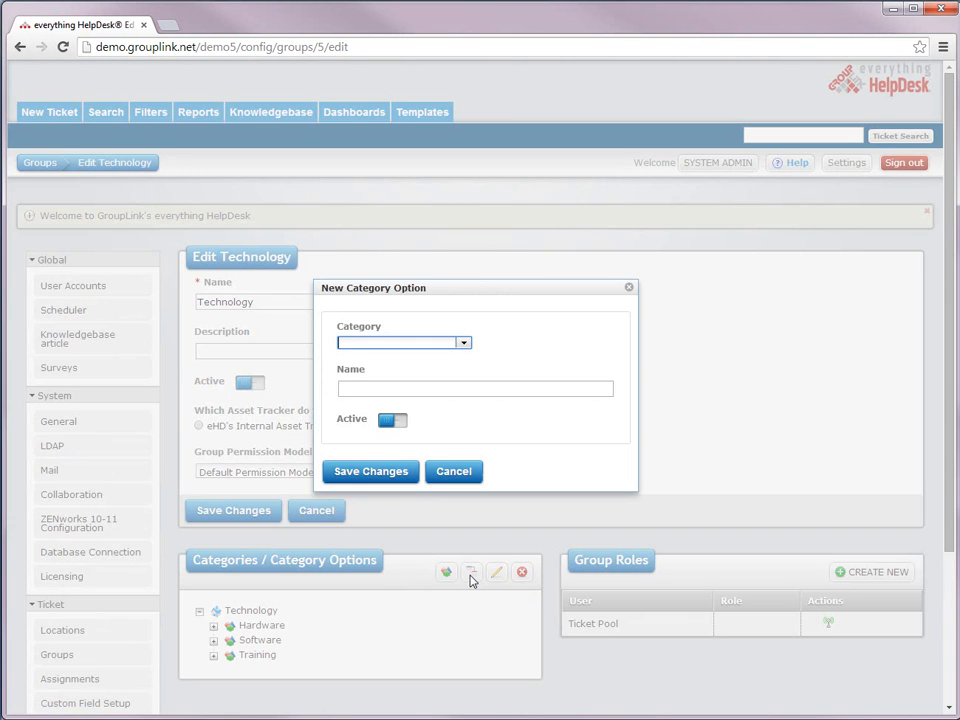
left_click(462, 344)
left_click(453, 357)
left_click(455, 388)
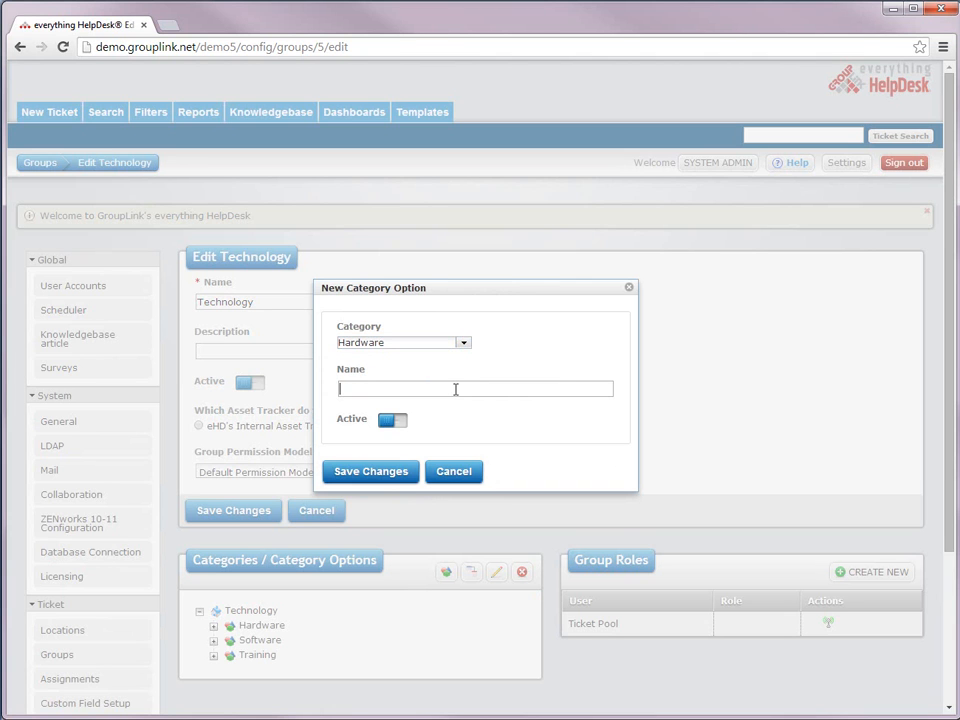
type("Printer")
left_click(351, 475)
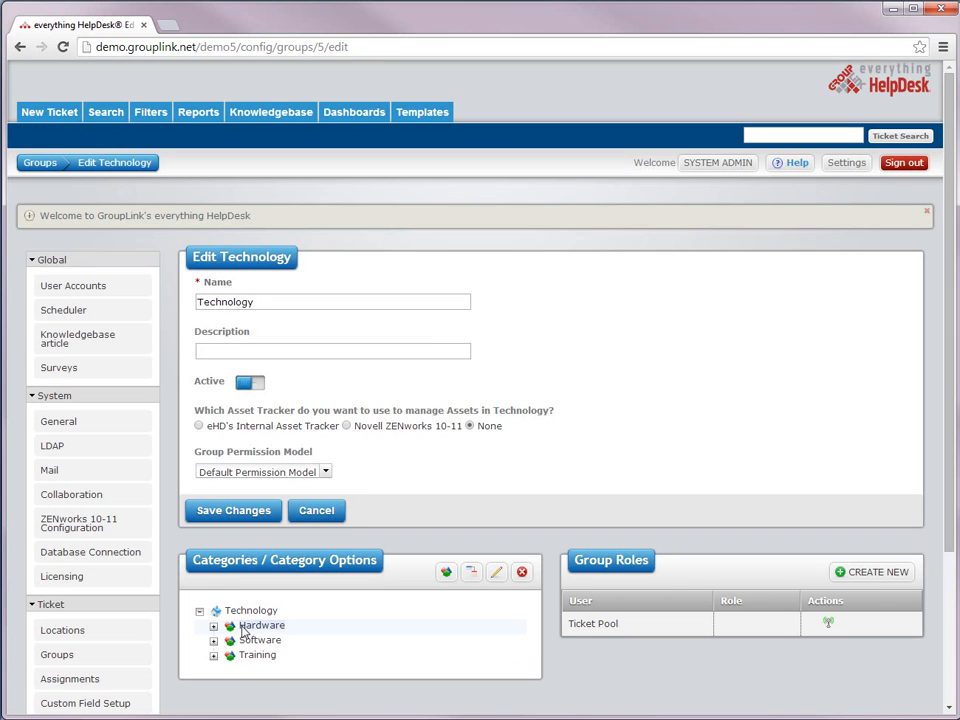
Step: Add Computer as a second Hardware option
left_click(252, 626)
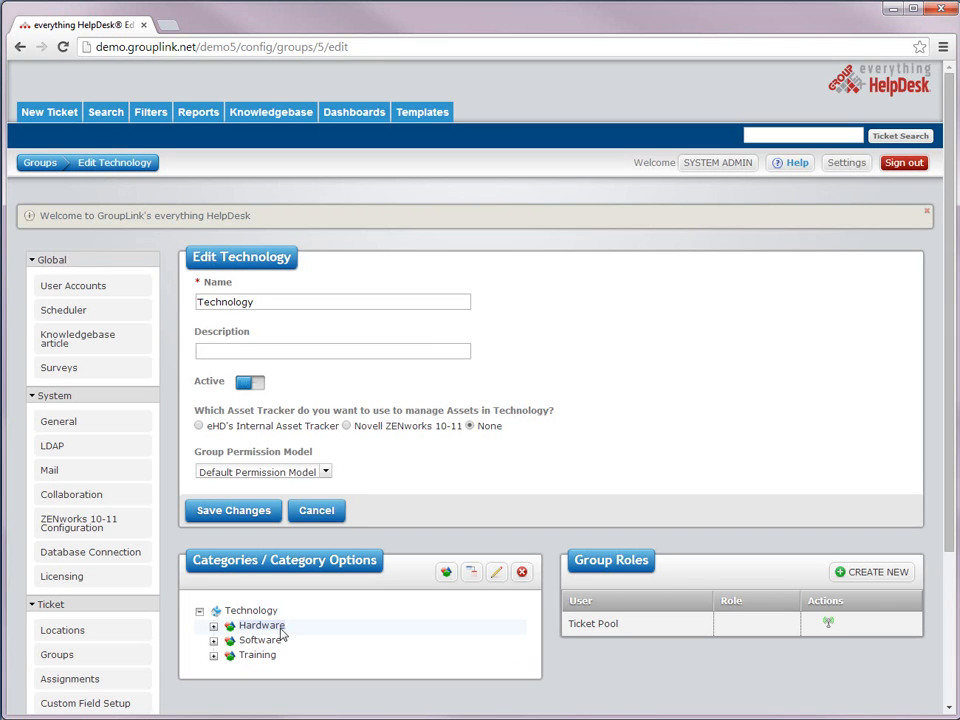
left_click(471, 574)
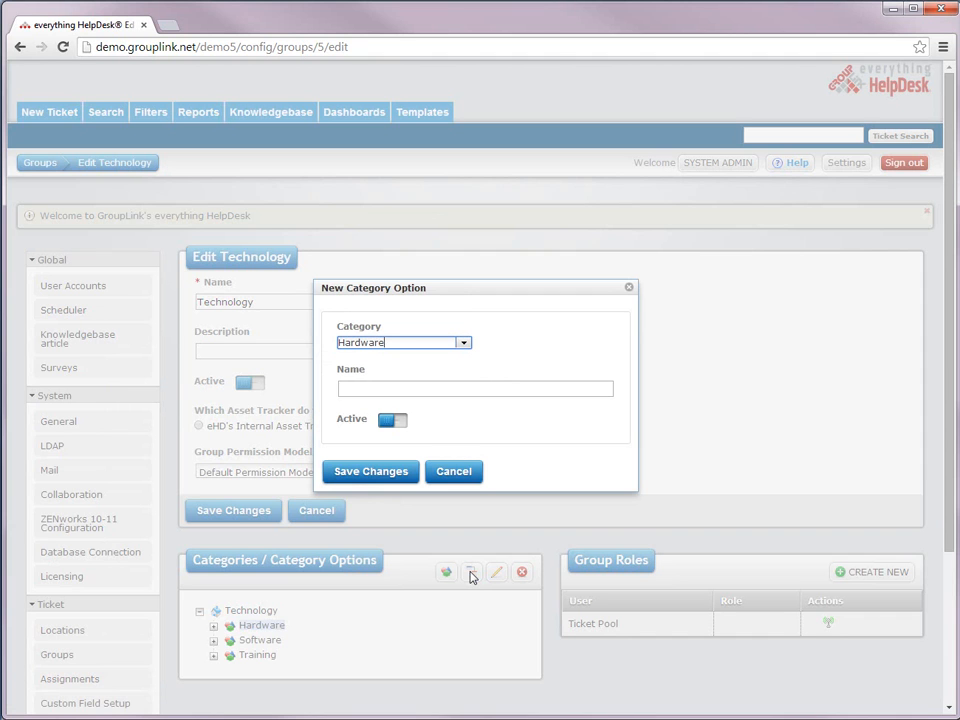
key("Tab")
type("Computer")
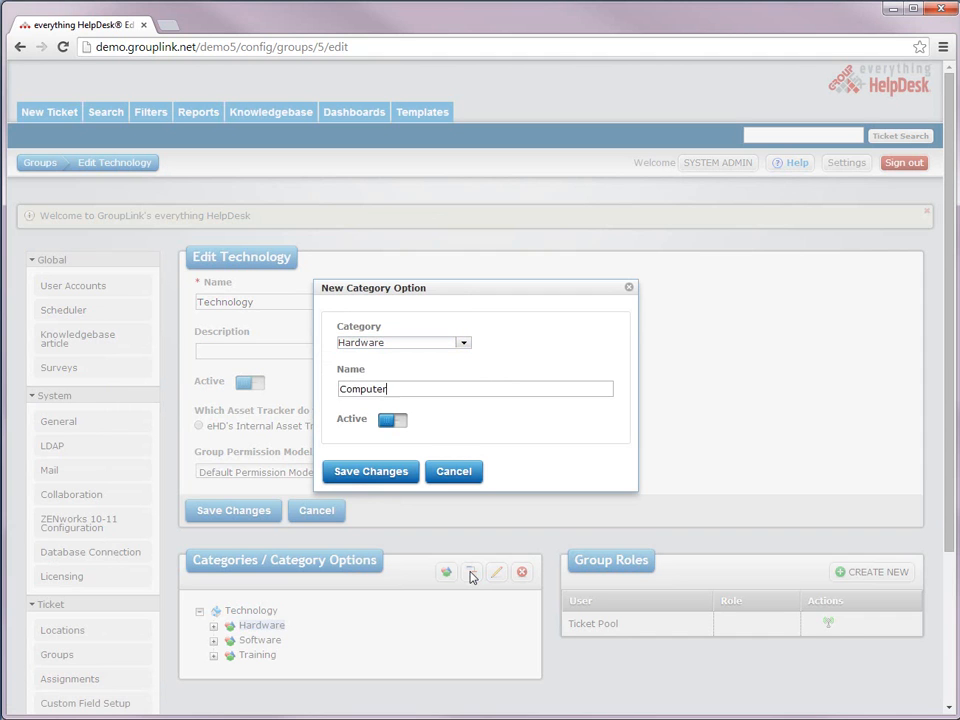
key("Return")
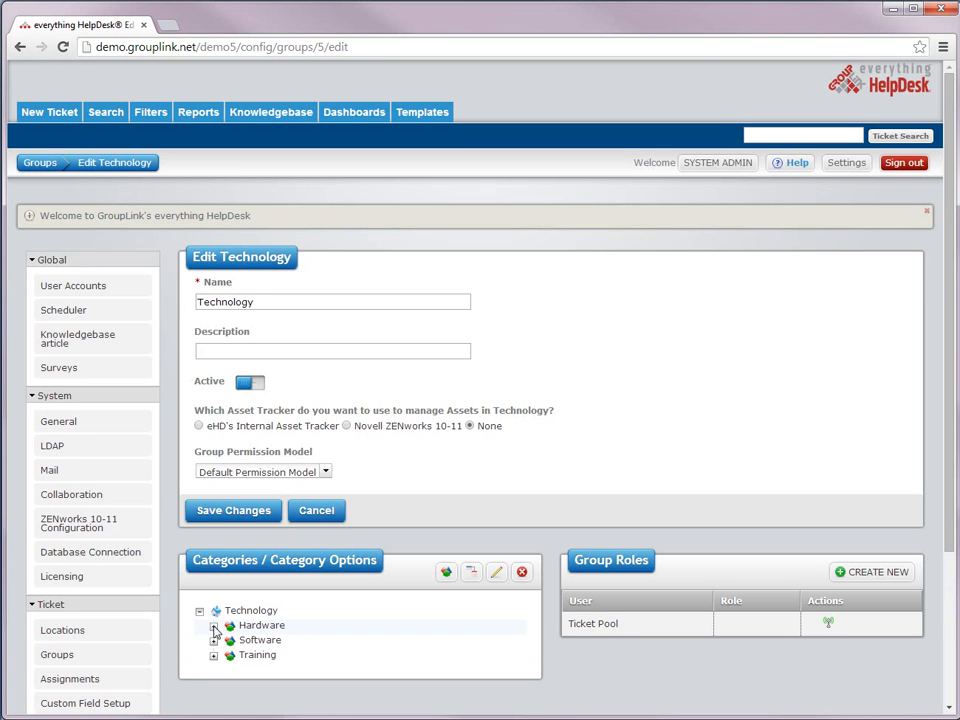
Step: Add Phone as a third Hardware option
left_click(213, 627)
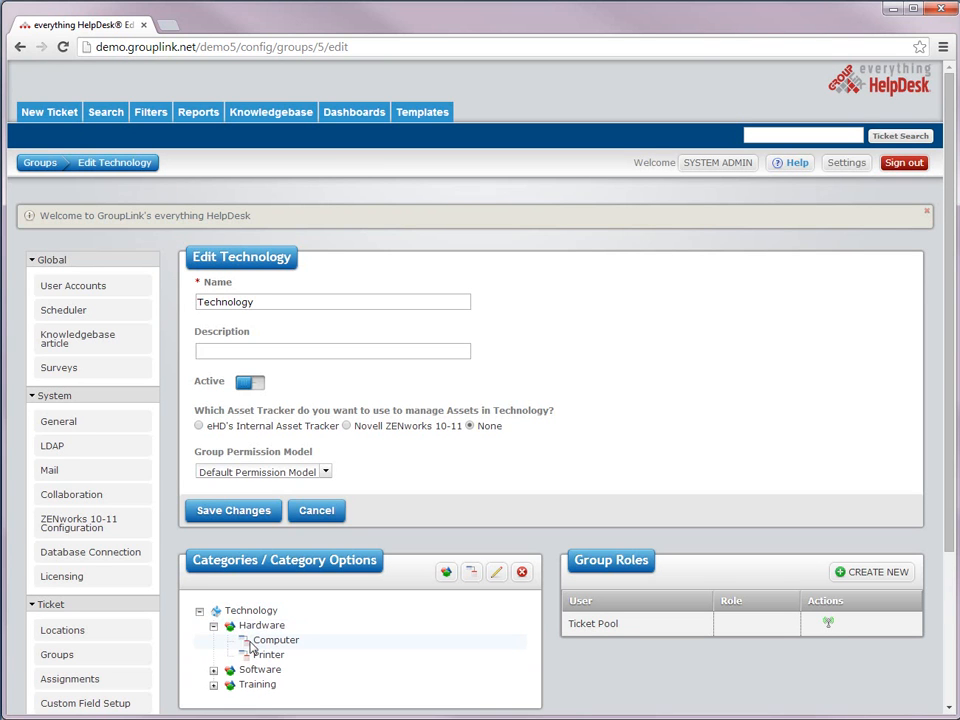
left_click(261, 625)
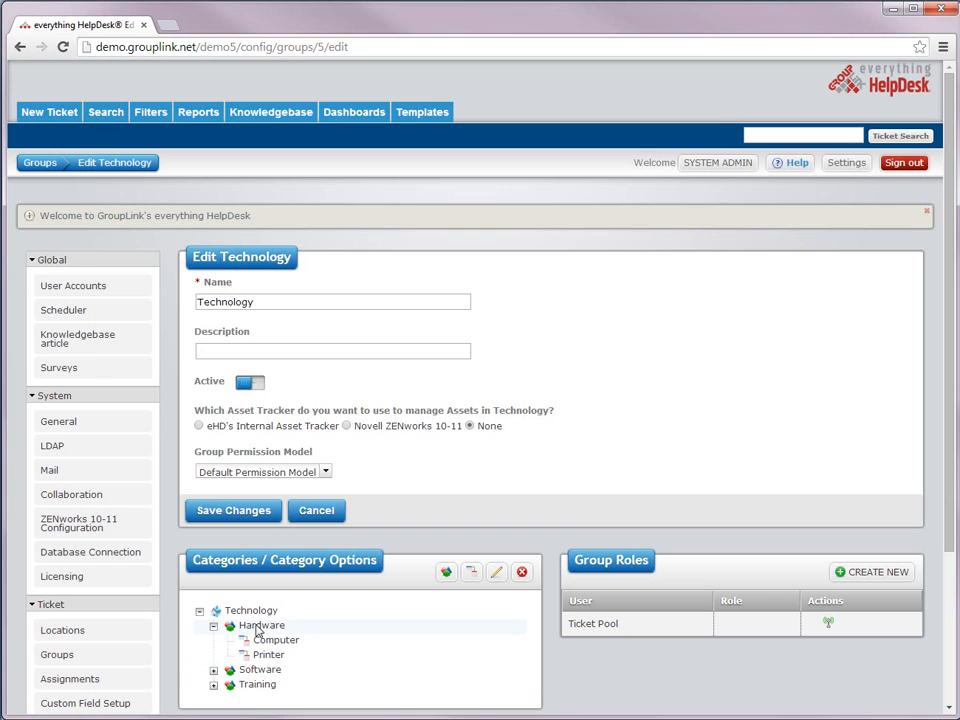
left_click(470, 572)
type("Phone")
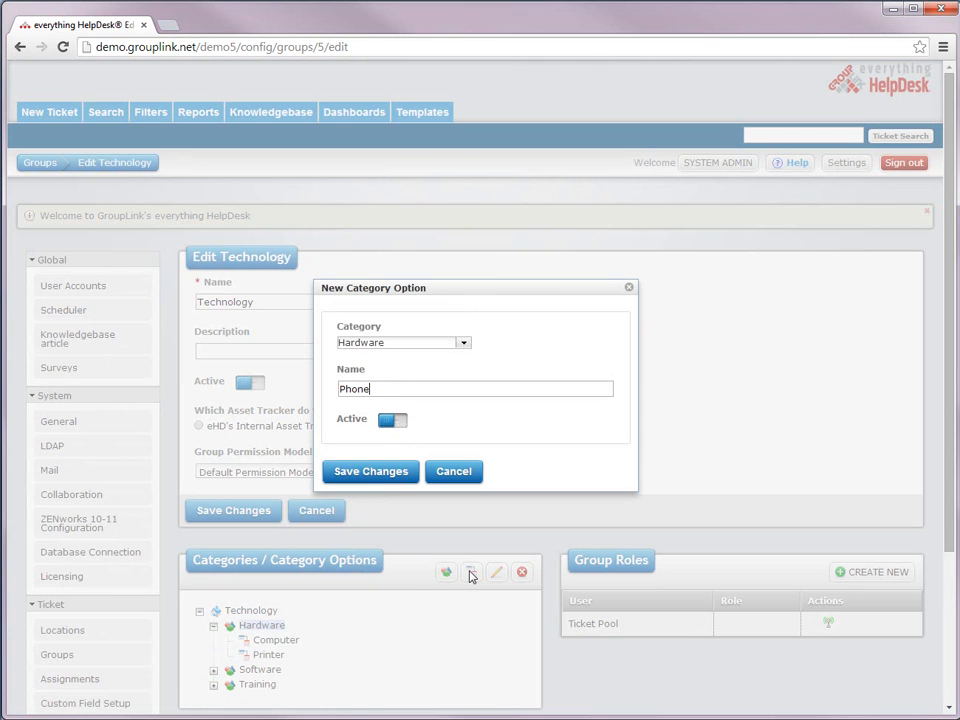
key("Return")
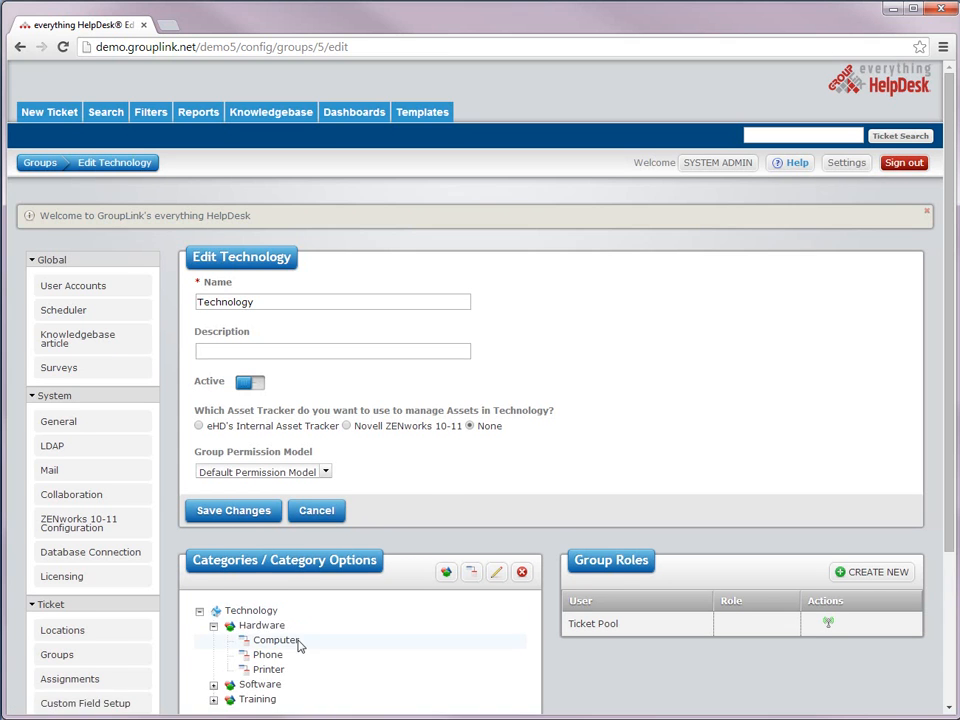
Step: Add Email and Adobe options under the Software category
scroll(298, 646, "down", 2)
left_click(260, 592)
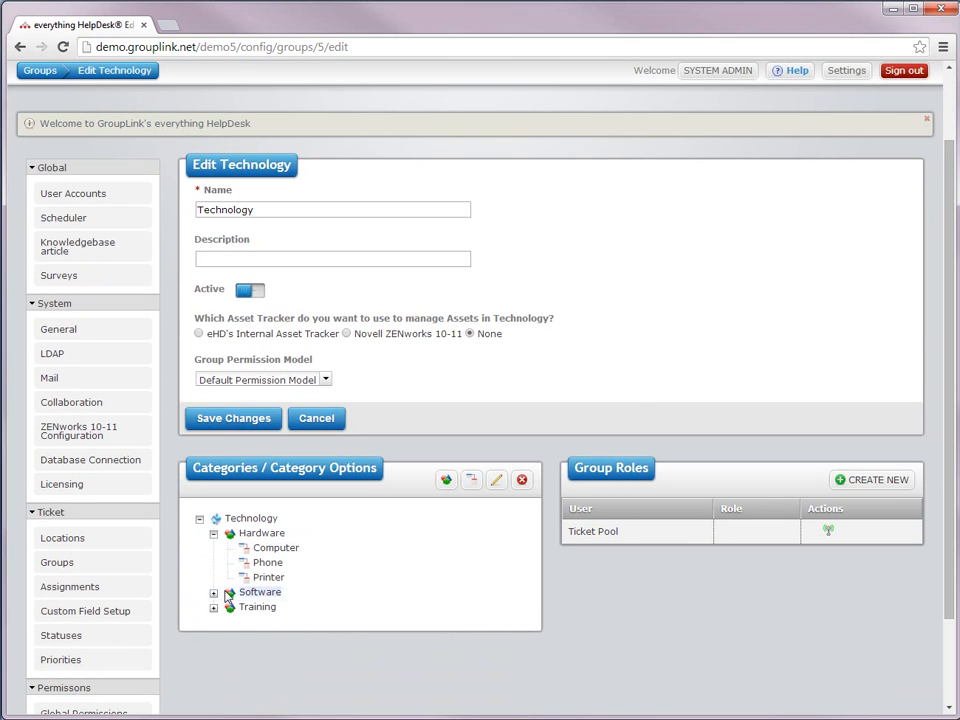
left_click(471, 480)
type("Email")
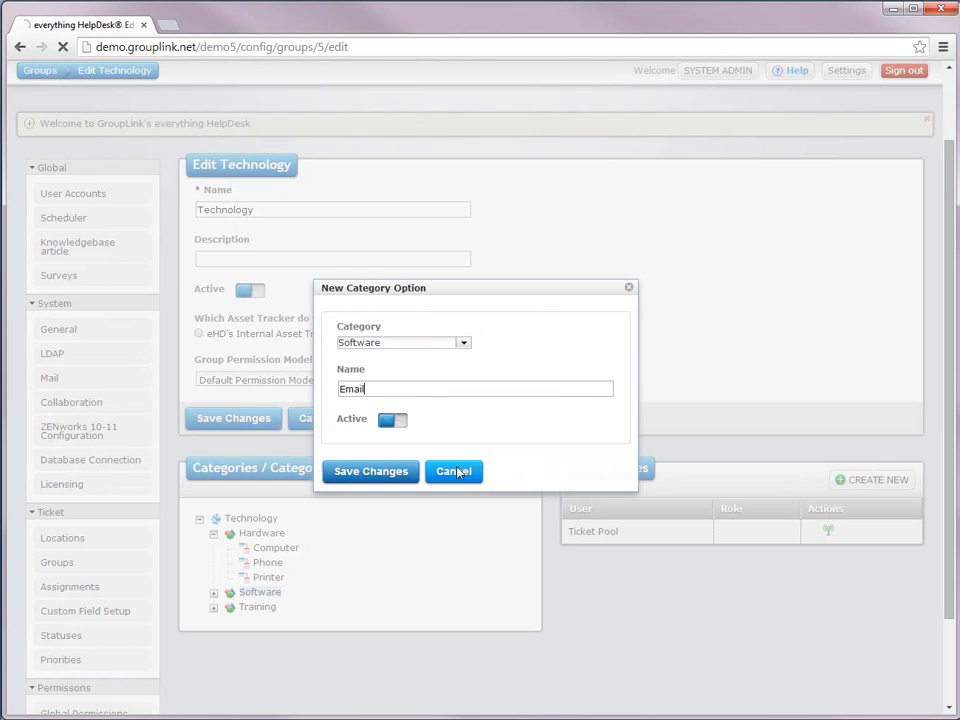
left_click(457, 472)
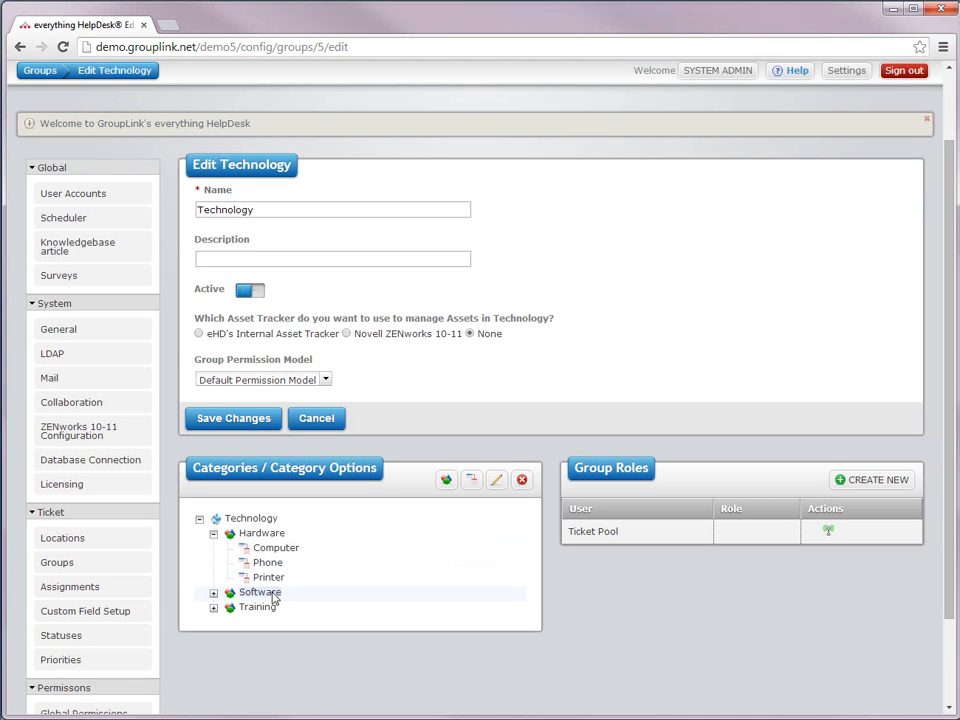
left_click(471, 480)
left_click(455, 389)
type("Adobe")
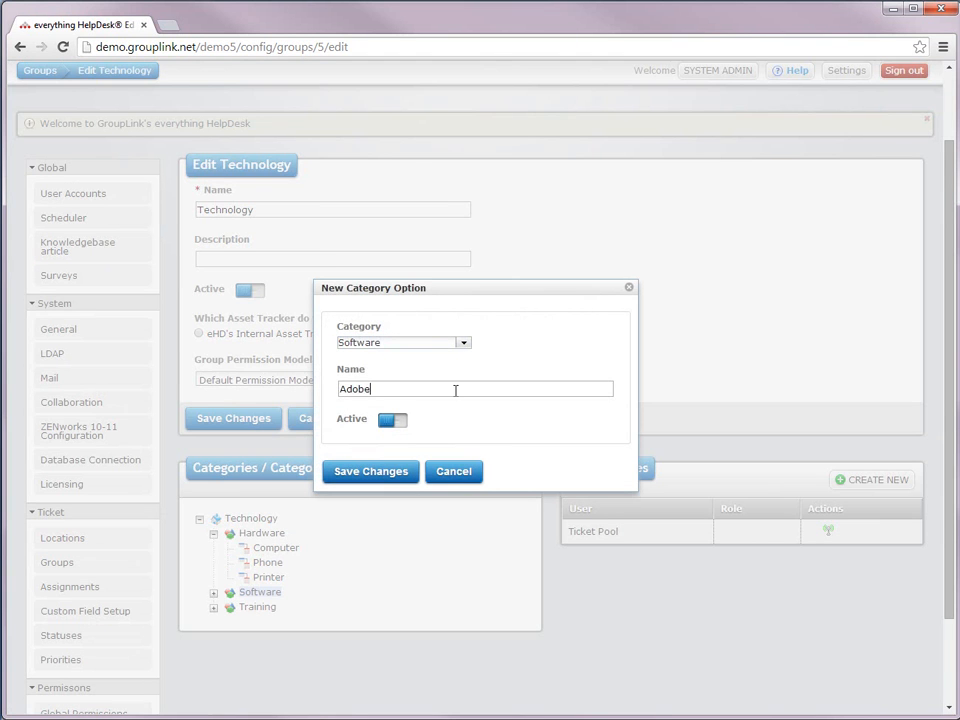
key("Return")
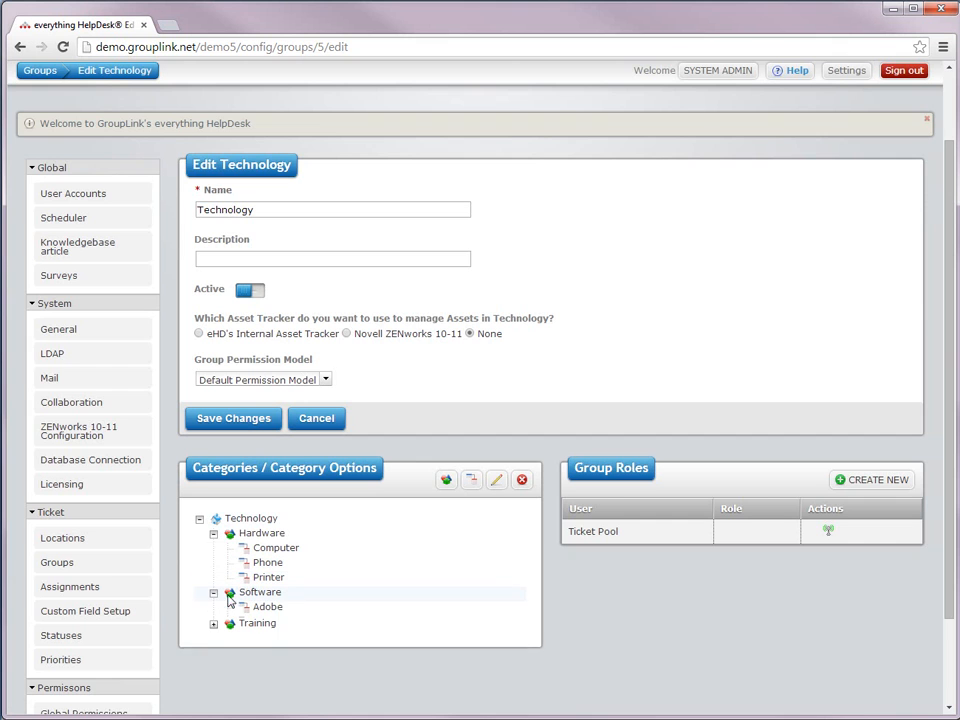
Step: Add Microsoft Office as a Software option
left_click(230, 596)
left_click(471, 480)
type("Microsoft Office")
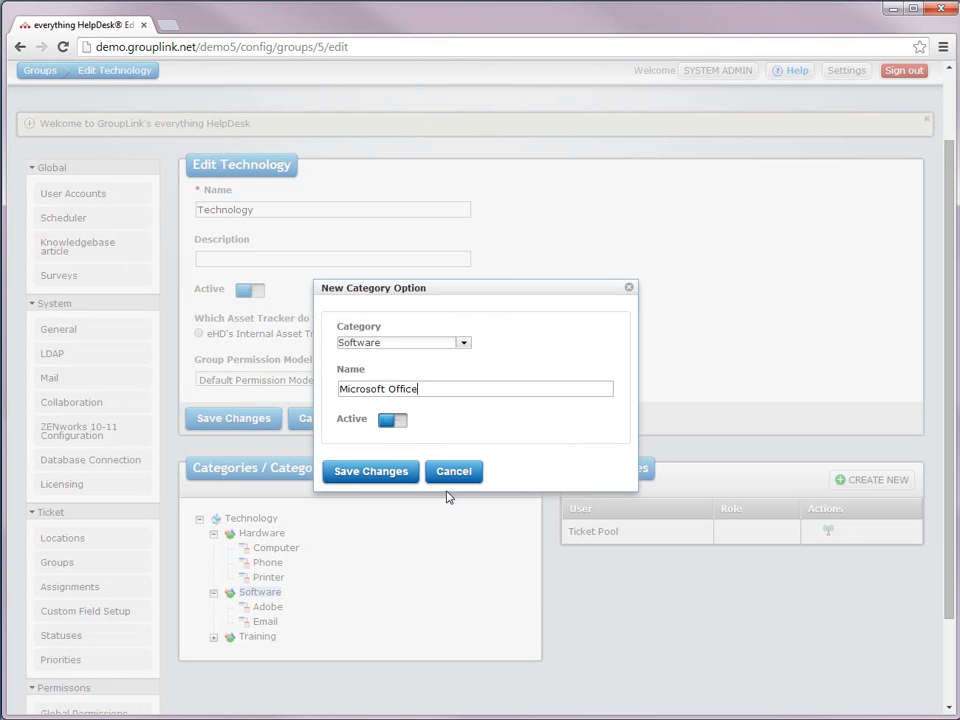
left_click(381, 472)
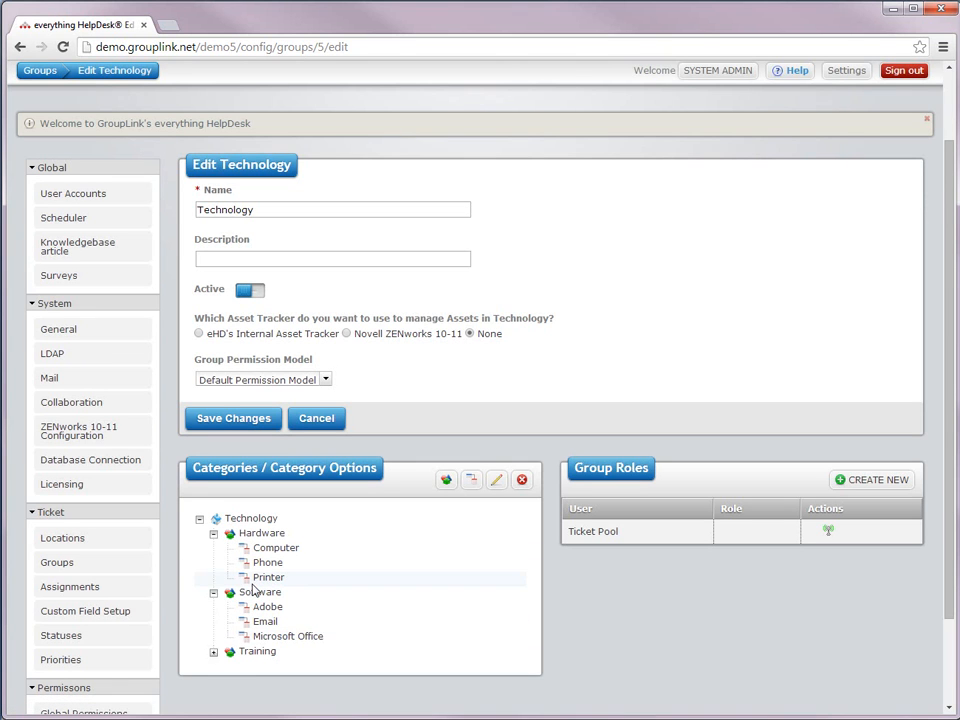
Step: Add Phone and Email options under the Training category
left_click(231, 655)
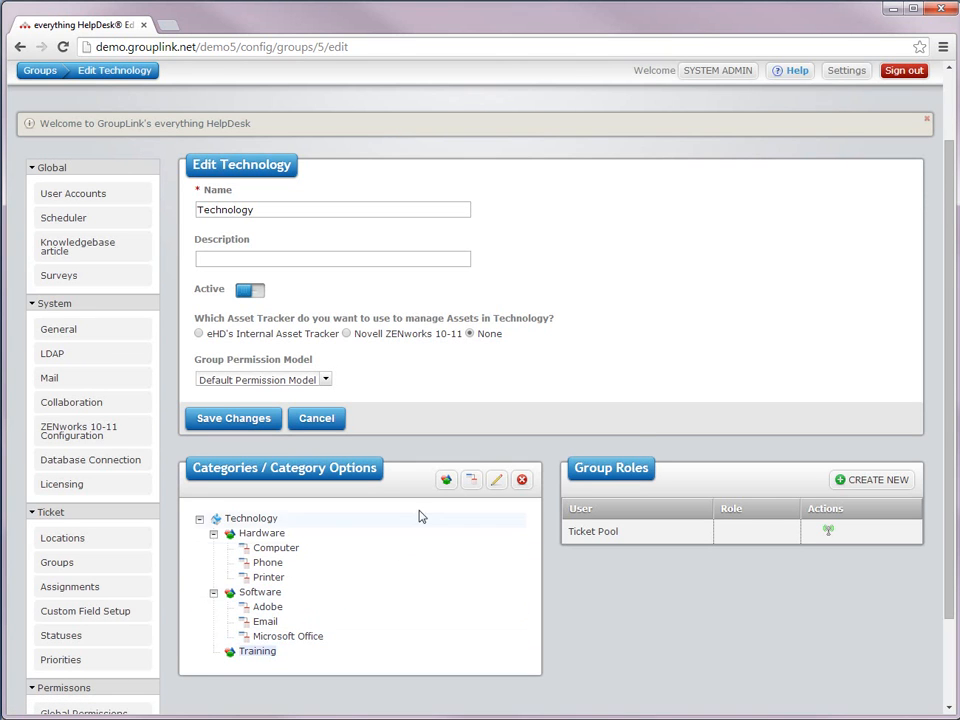
left_click(471, 480)
key("Tab")
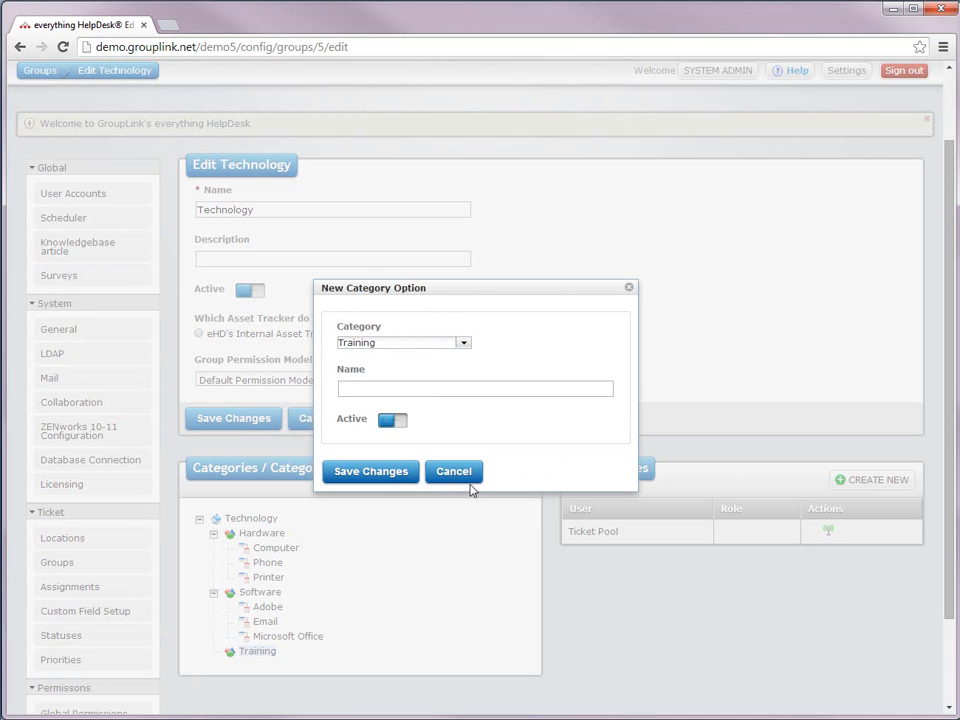
type("Phone")
key("Return")
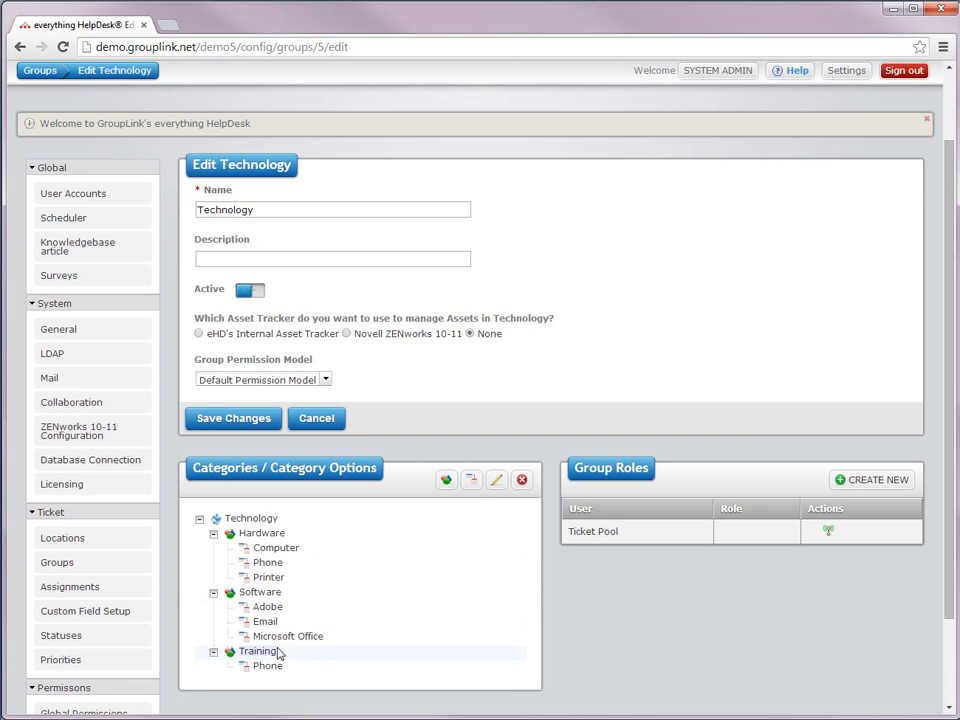
left_click(475, 489)
key("Tab")
type("Email")
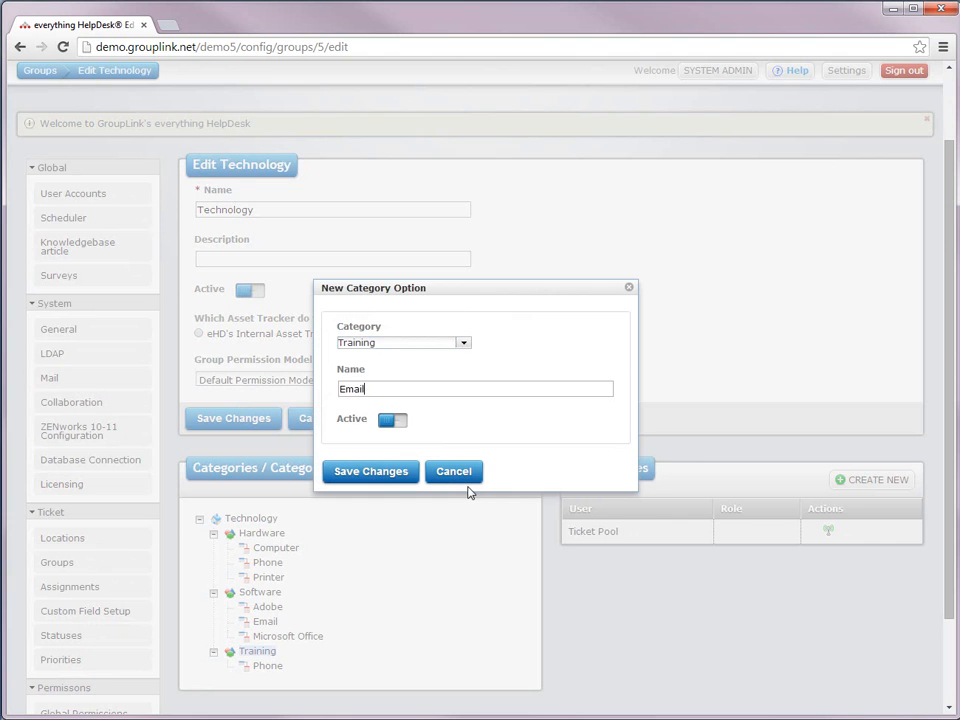
key("Return")
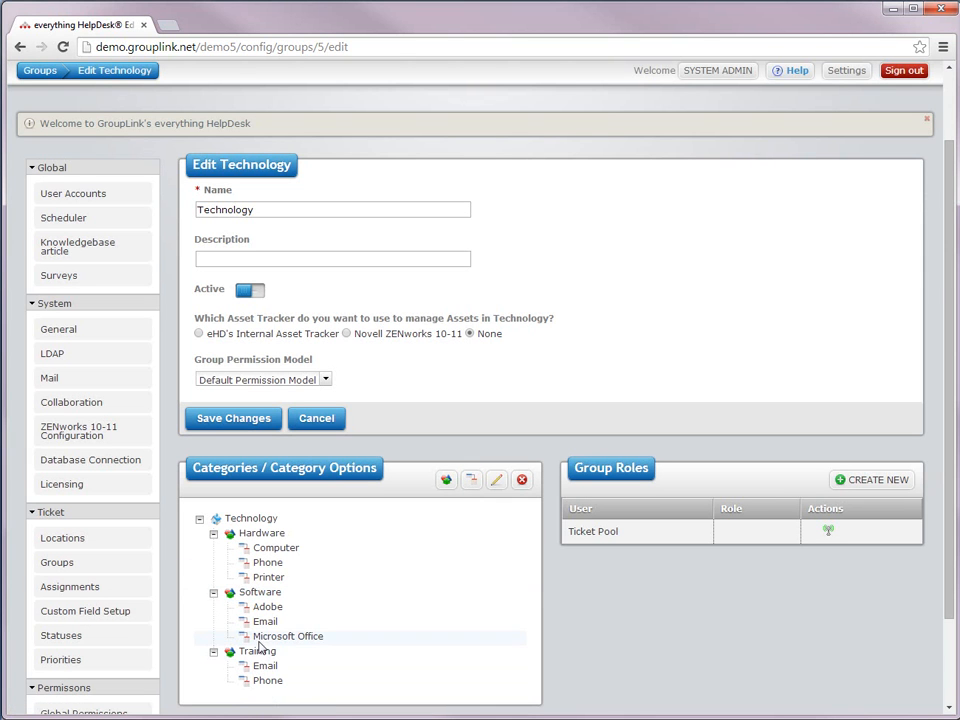
Step: Add Other as a third Training option
left_click(262, 652)
left_click(471, 480)
key("Tab")
type("Other")
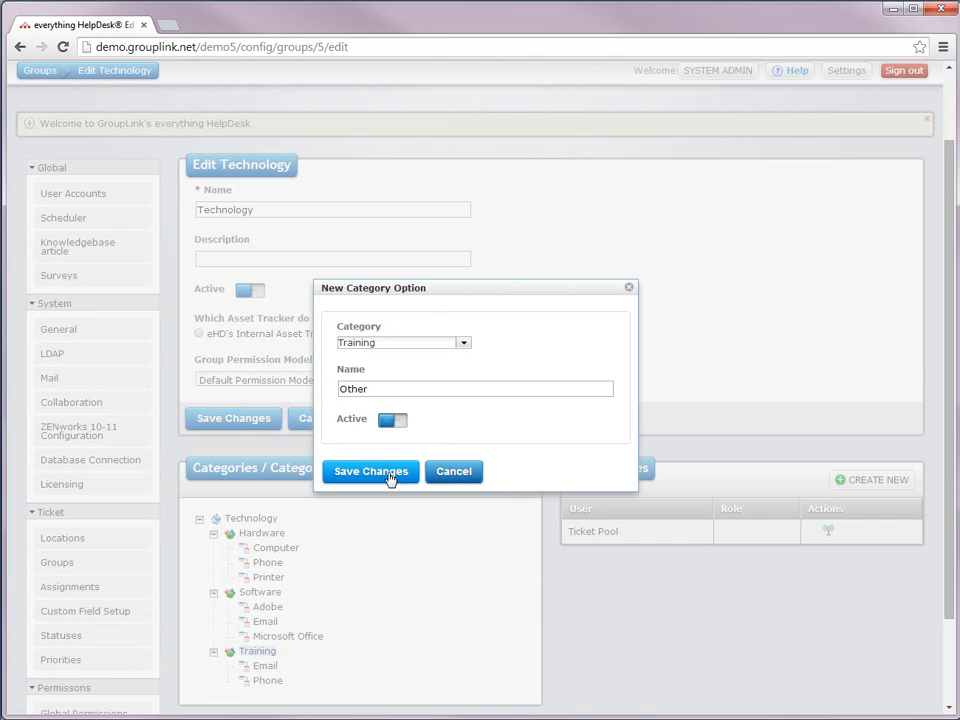
left_click(370, 471)
scroll(392, 479, "down", 1)
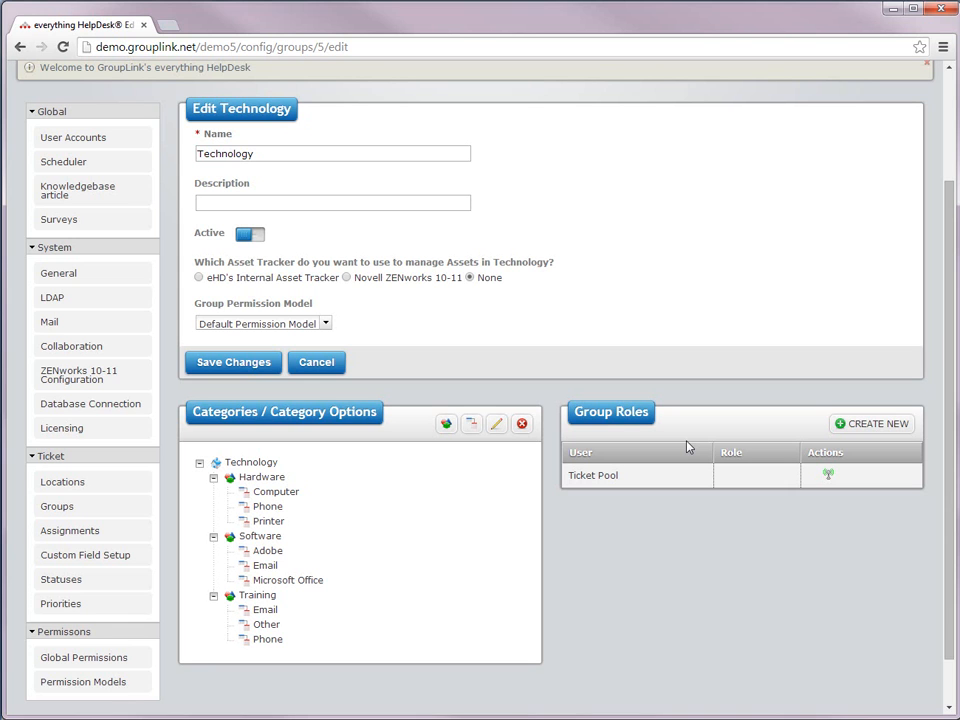
Step: Add an active location named South Office on the Locations page
left_click(62, 482)
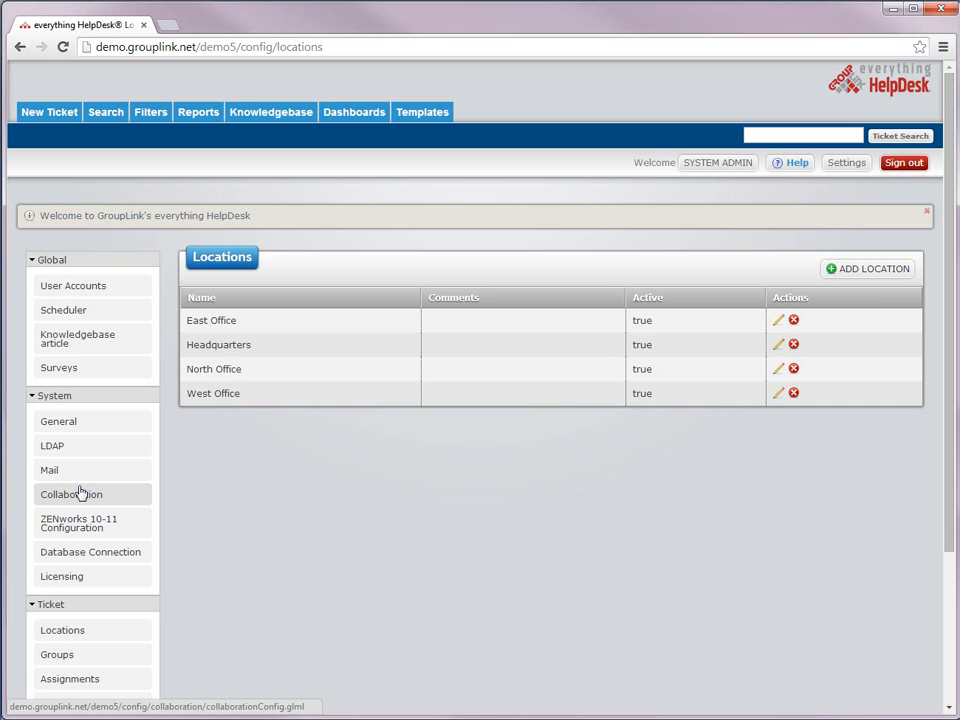
left_click(843, 270)
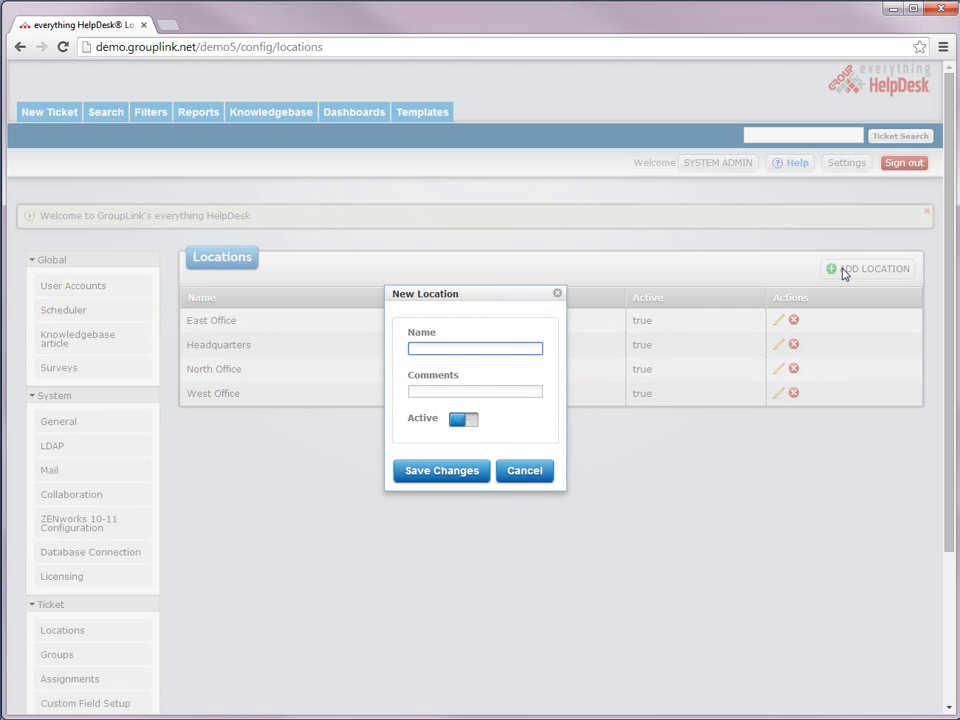
type("South Office")
key("Tab")
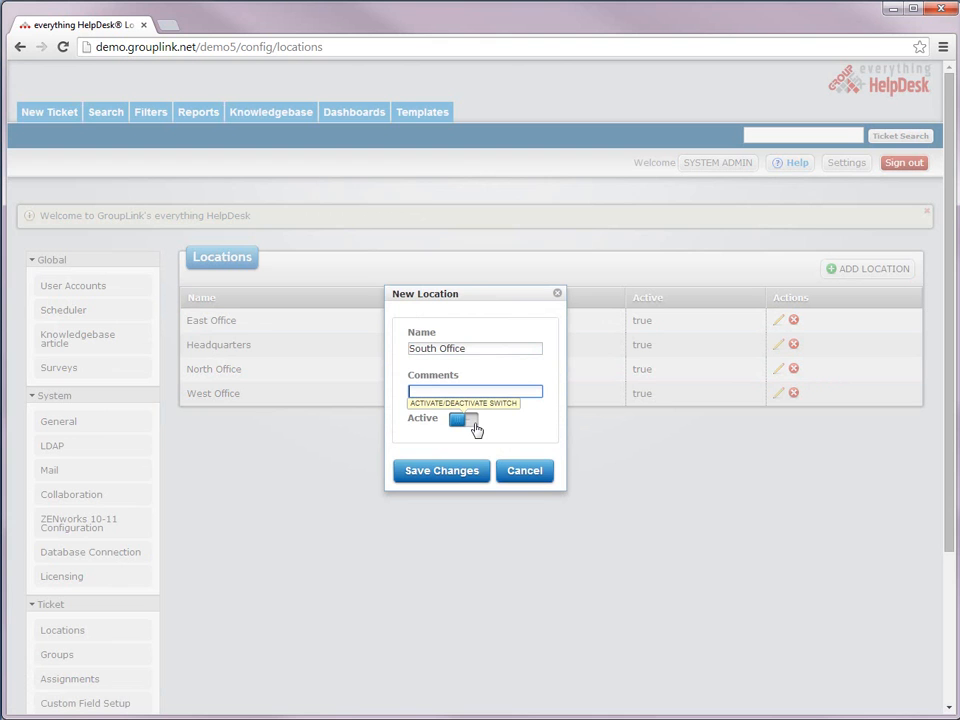
left_click(453, 471)
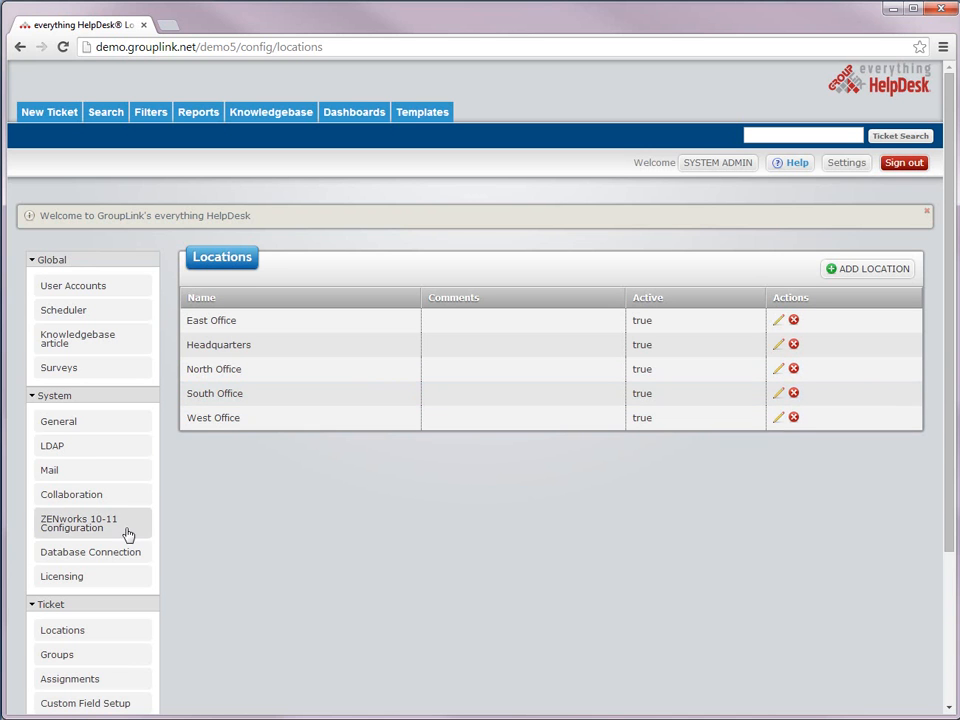
scroll(120, 538, "down", 3)
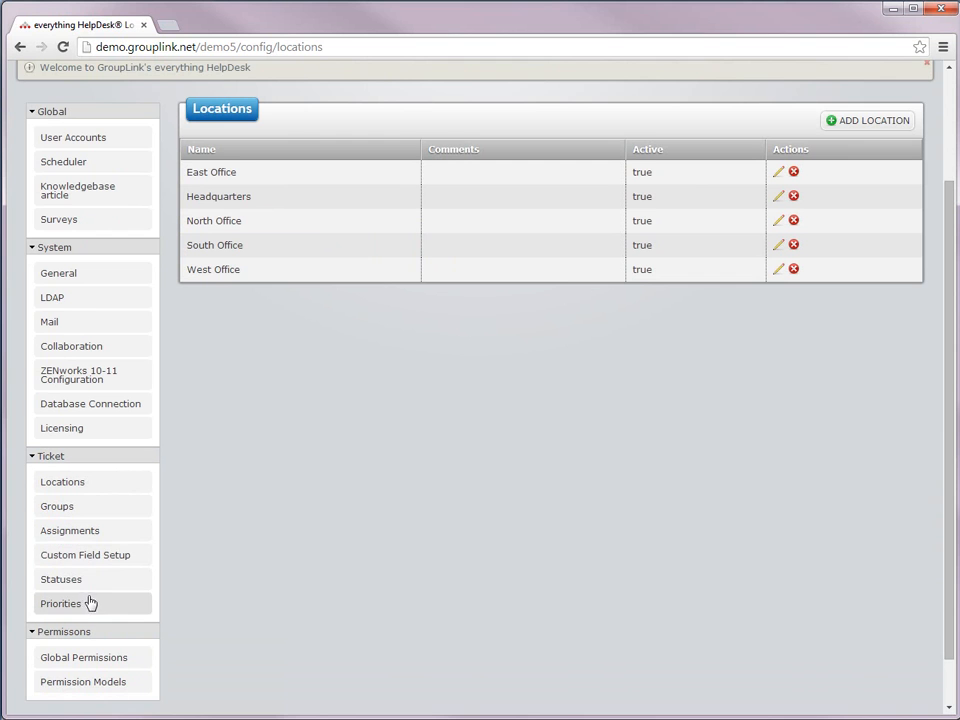
Step: Add a Critical priority with the text colour, keeping Low blue
left_click(87, 605)
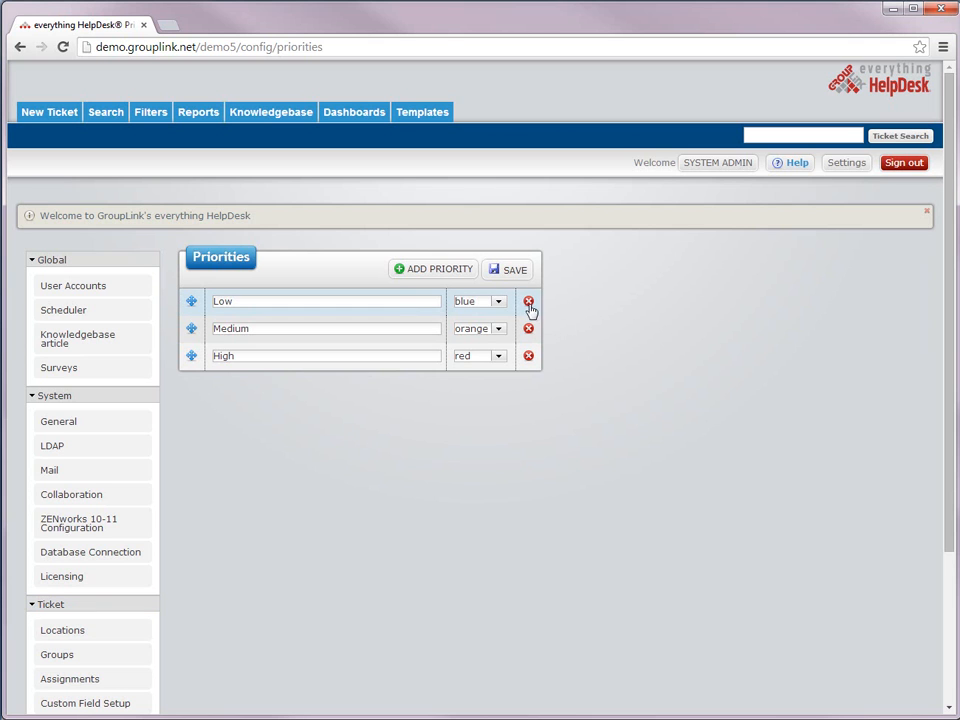
left_click(498, 303)
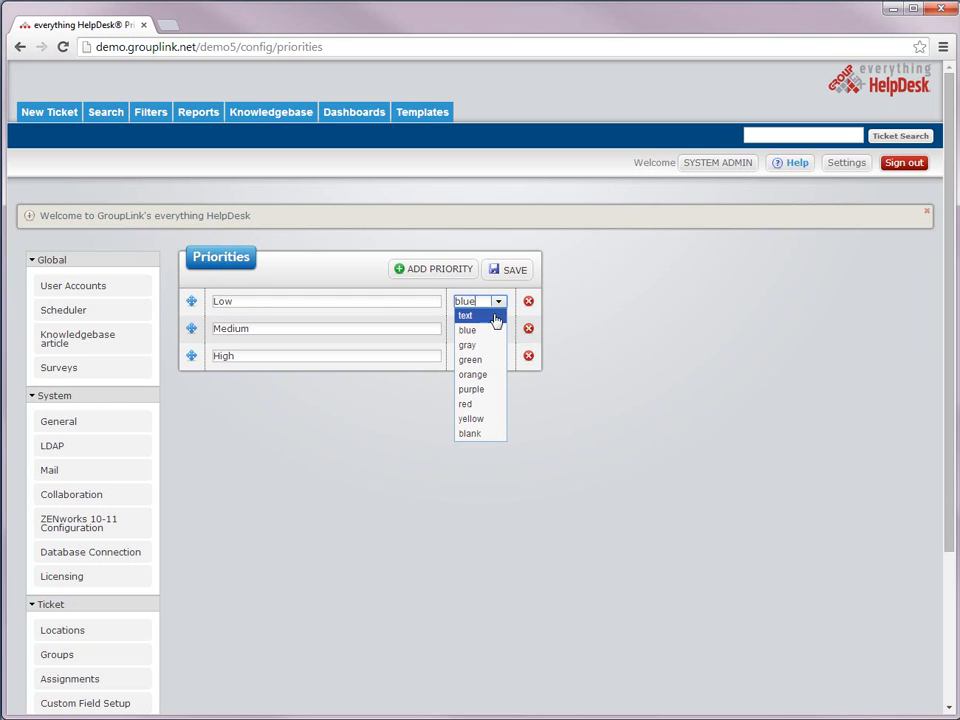
left_click(391, 408)
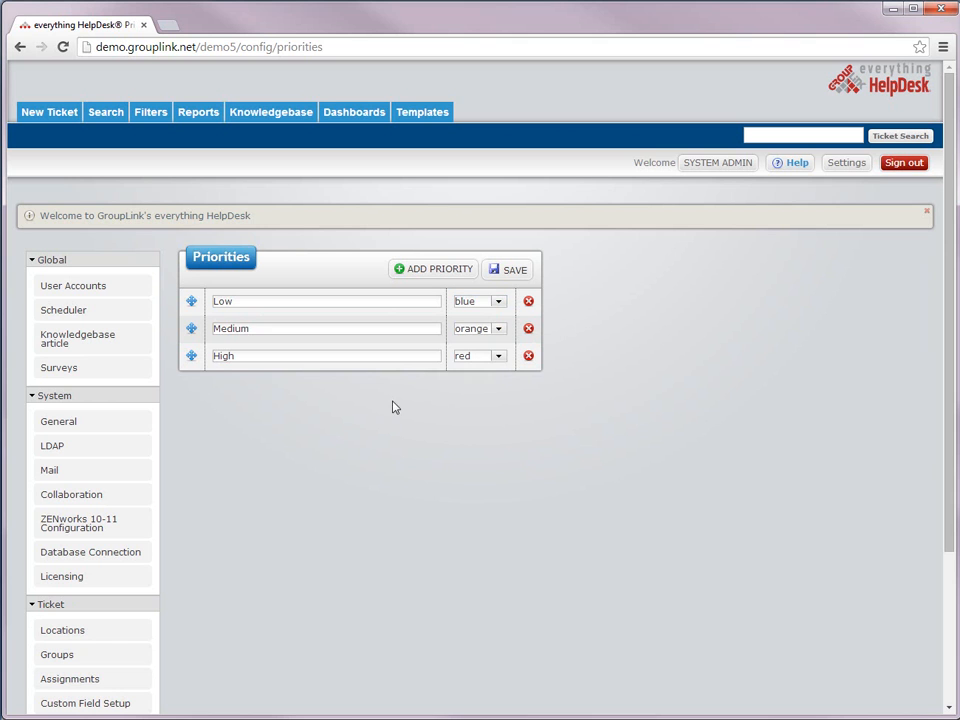
left_click(432, 271)
left_click(331, 382)
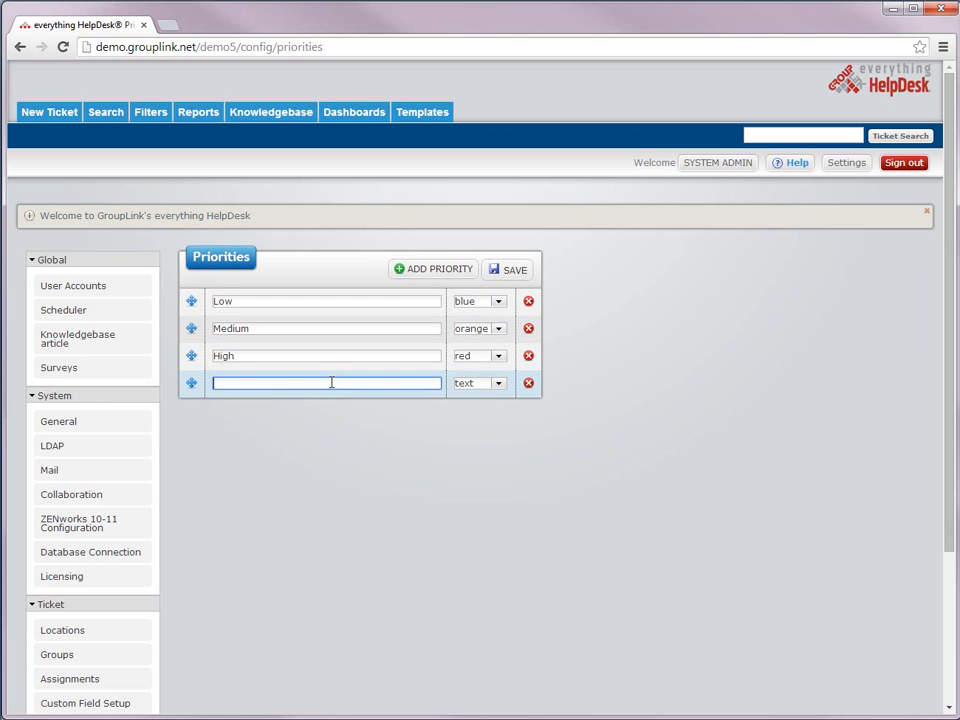
type("Critical")
left_click(498, 385)
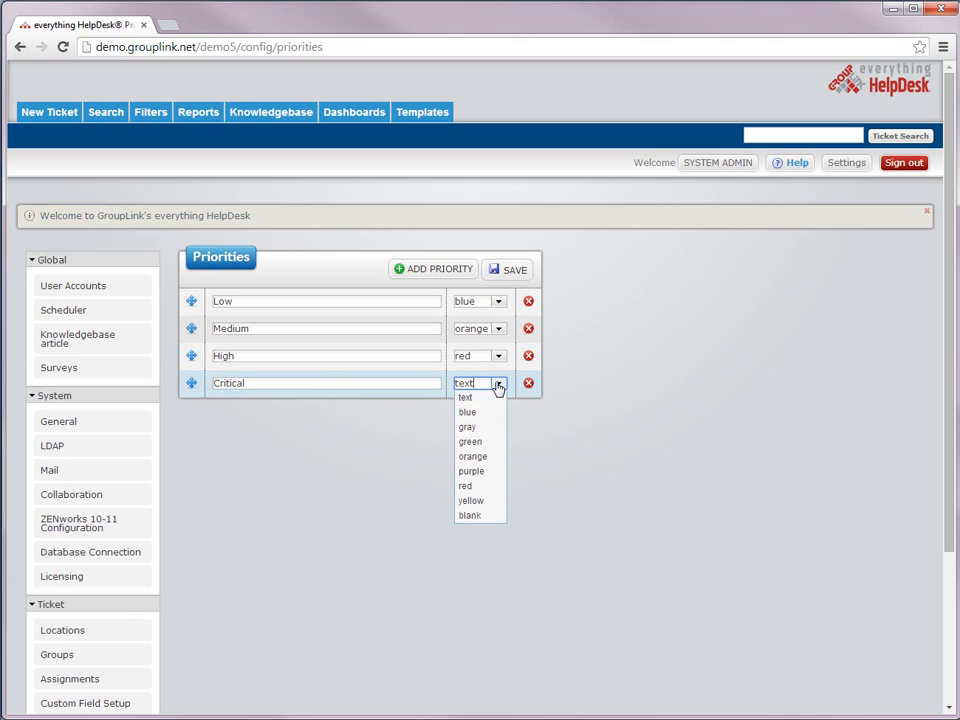
left_click(499, 398)
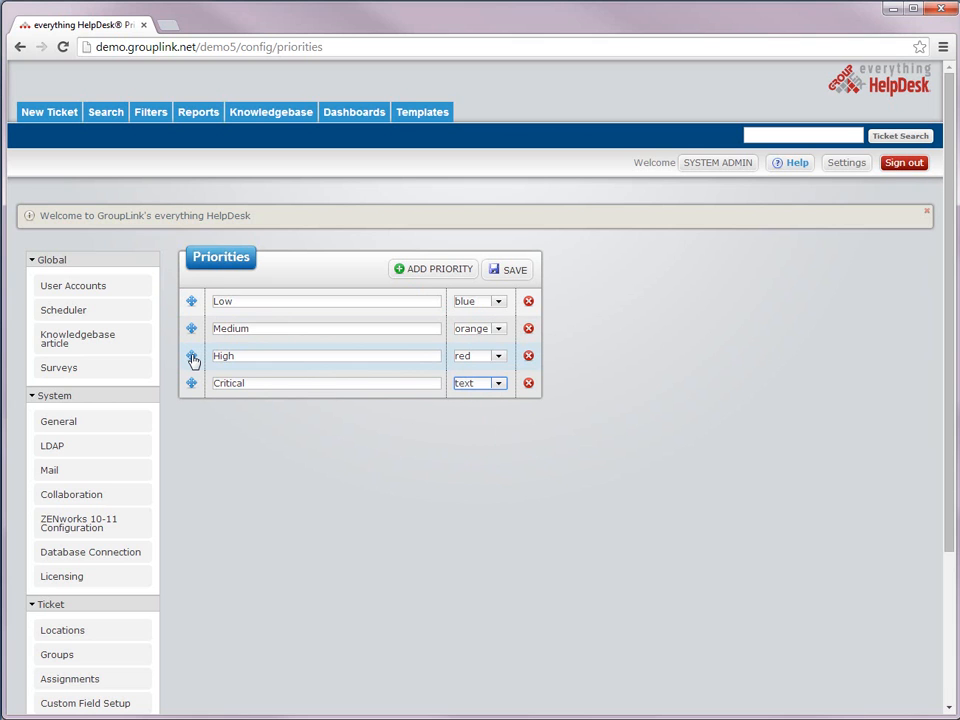
Step: Reorder High and save the priorities as Low, Medium, High, Critical
mouse_move(194, 360)
left_mouse_down()
mouse_move(193, 326)
mouse_move(191, 371)
left_mouse_up()
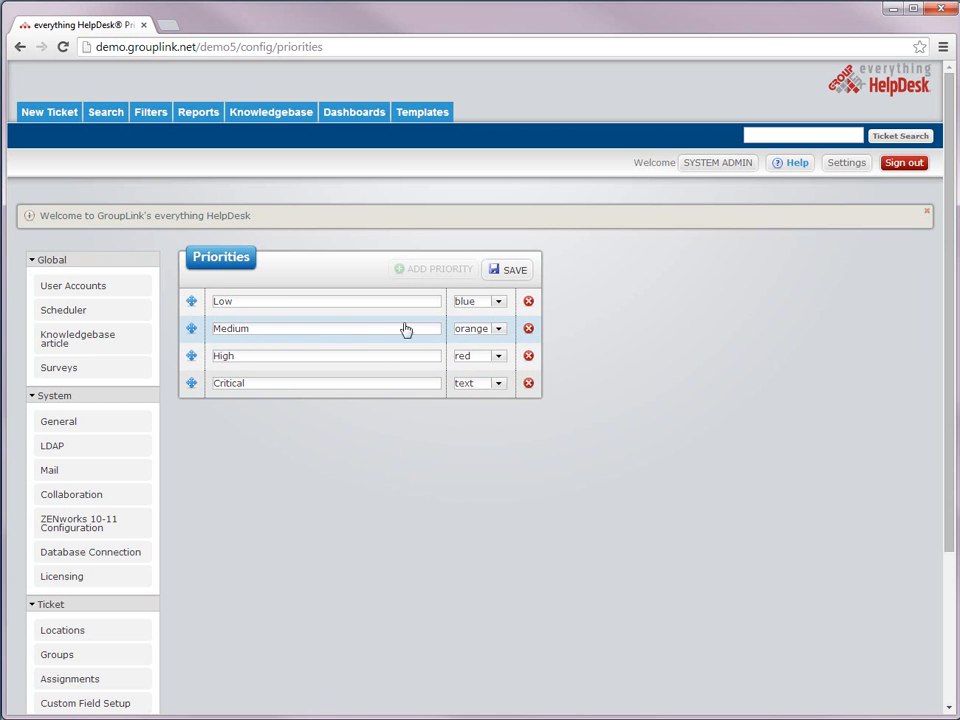
left_click(505, 273)
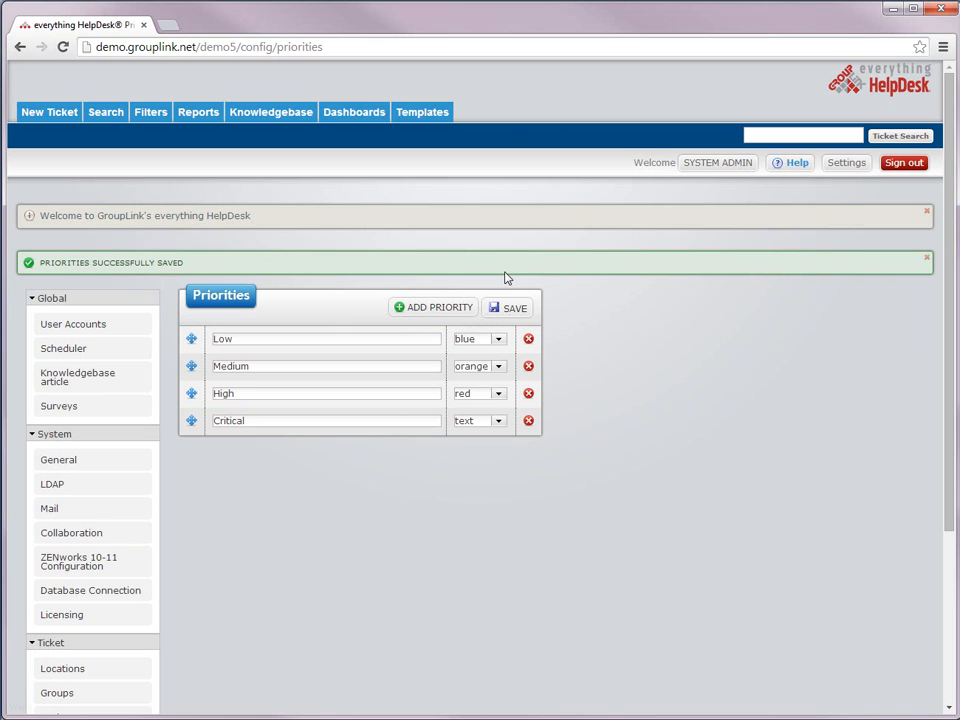
left_click_drag(208, 268, 35, 268)
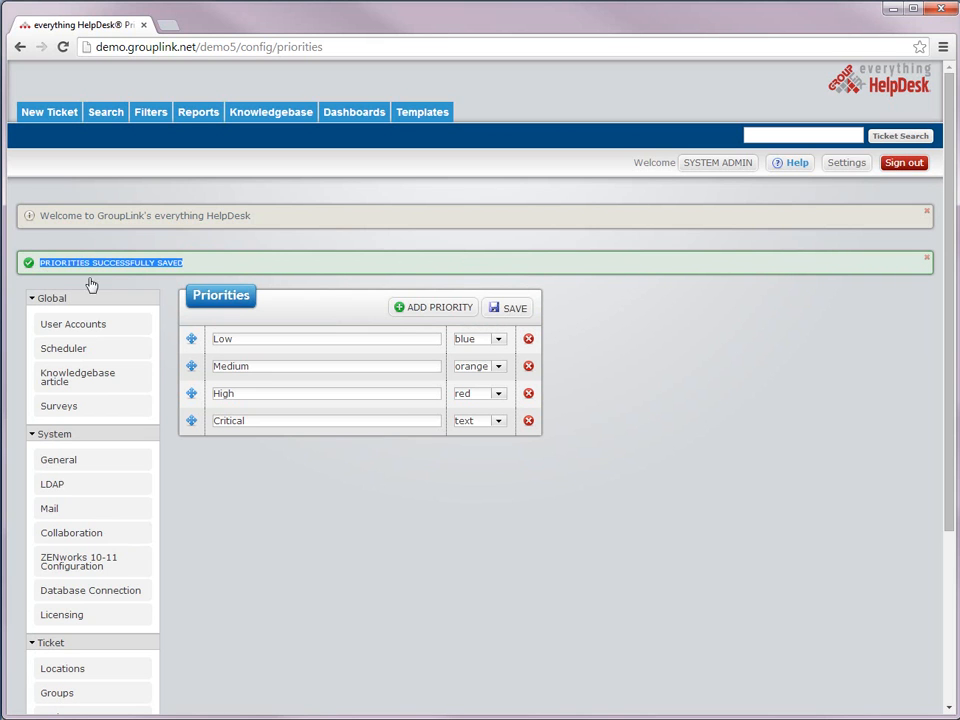
left_click(251, 484)
scroll(253, 484, "down", 1)
scroll(253, 484, "down", 3)
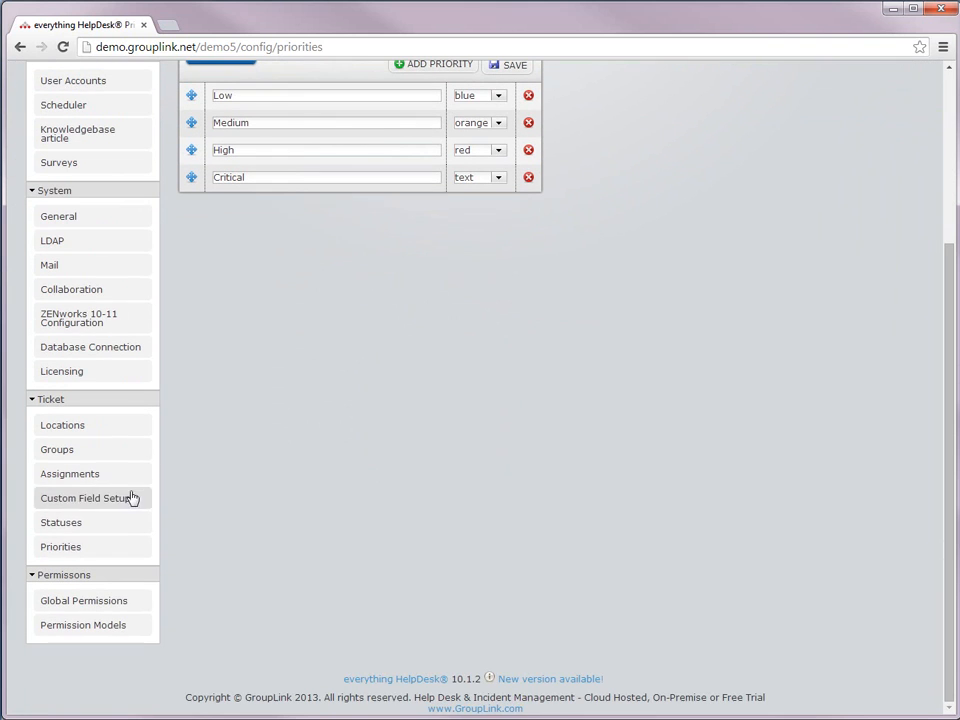
Step: Add an 'Awaiting User Response' status, move it above Resolved, and save the statuses
left_click(84, 527)
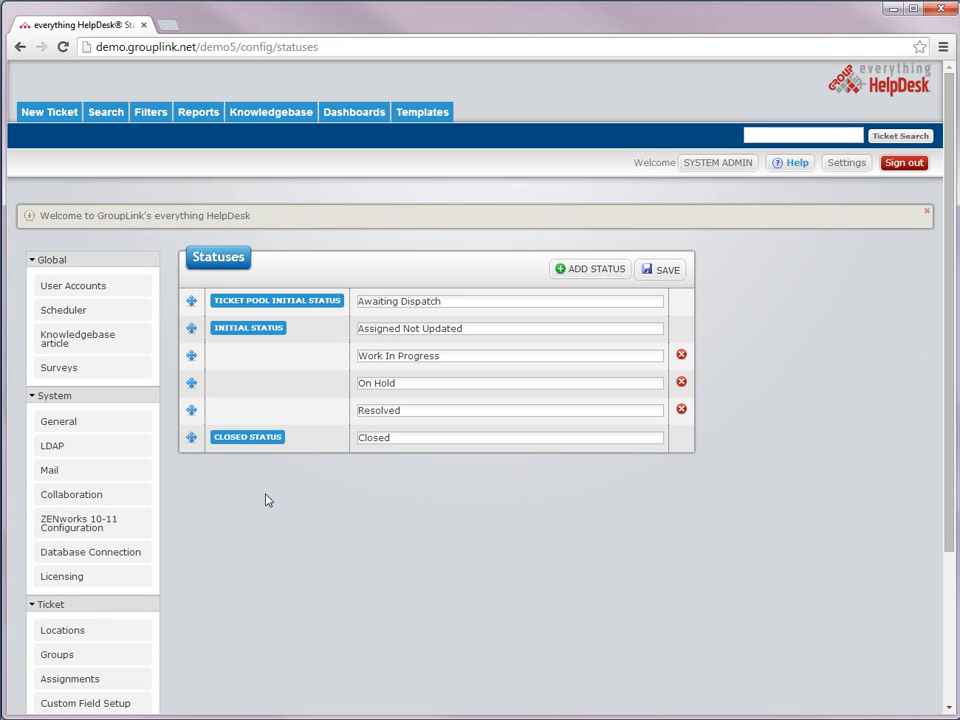
left_click(585, 272)
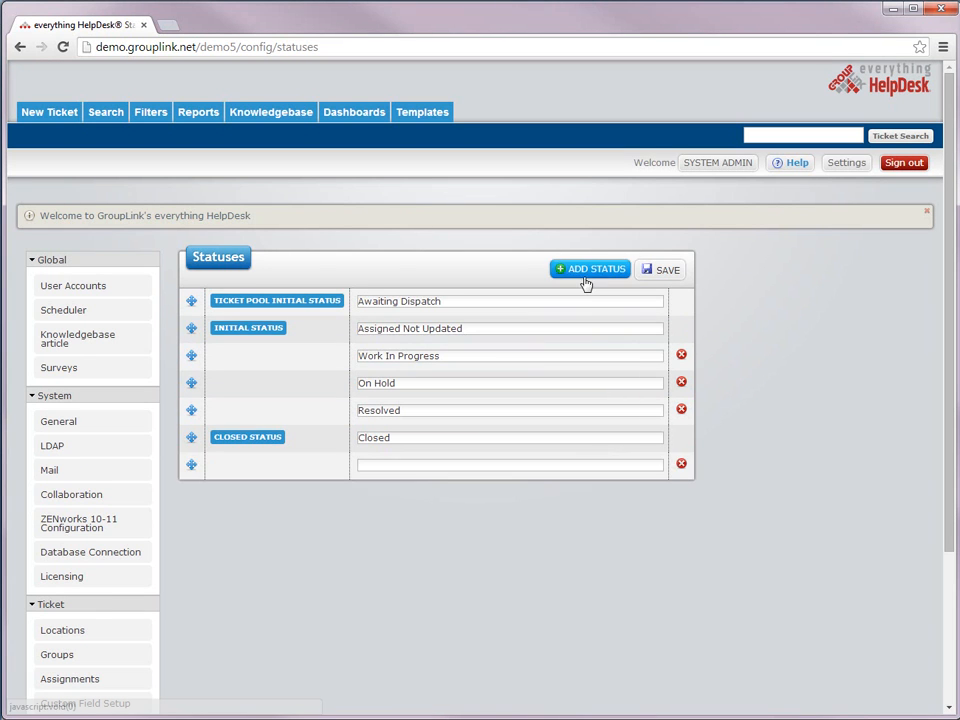
left_click(409, 467)
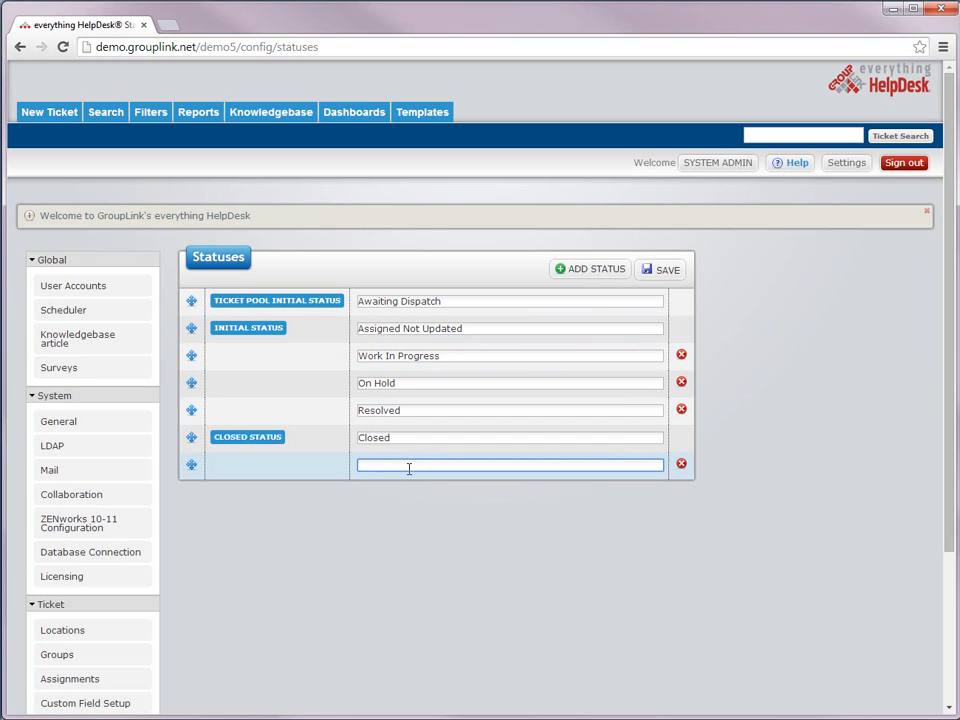
type("Awaiting User Response")
left_click_drag(191, 464, 188, 416)
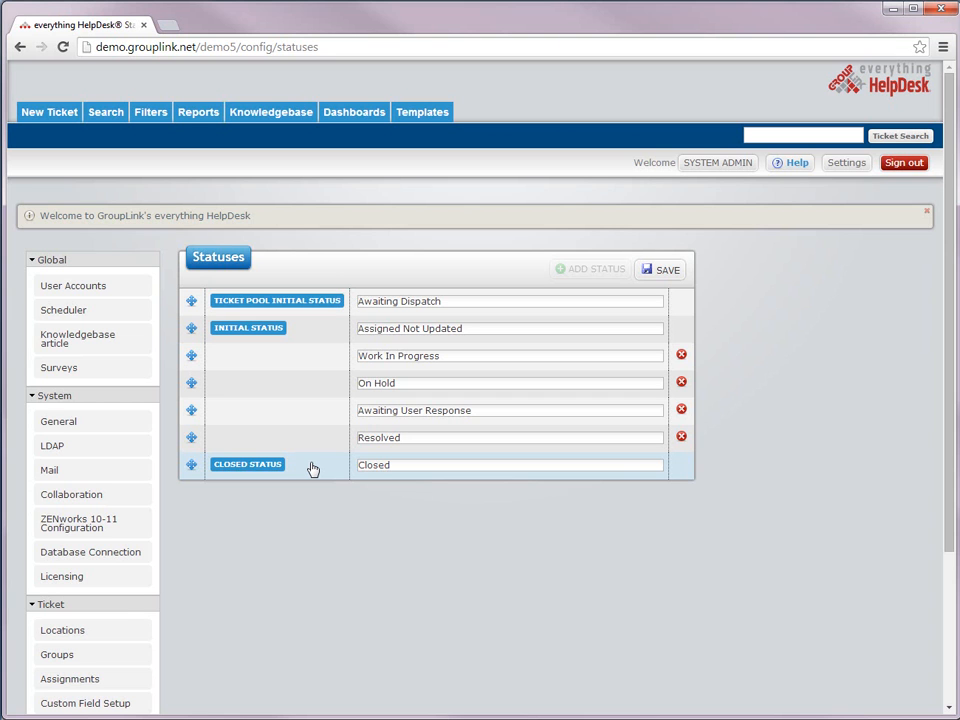
left_click(668, 275)
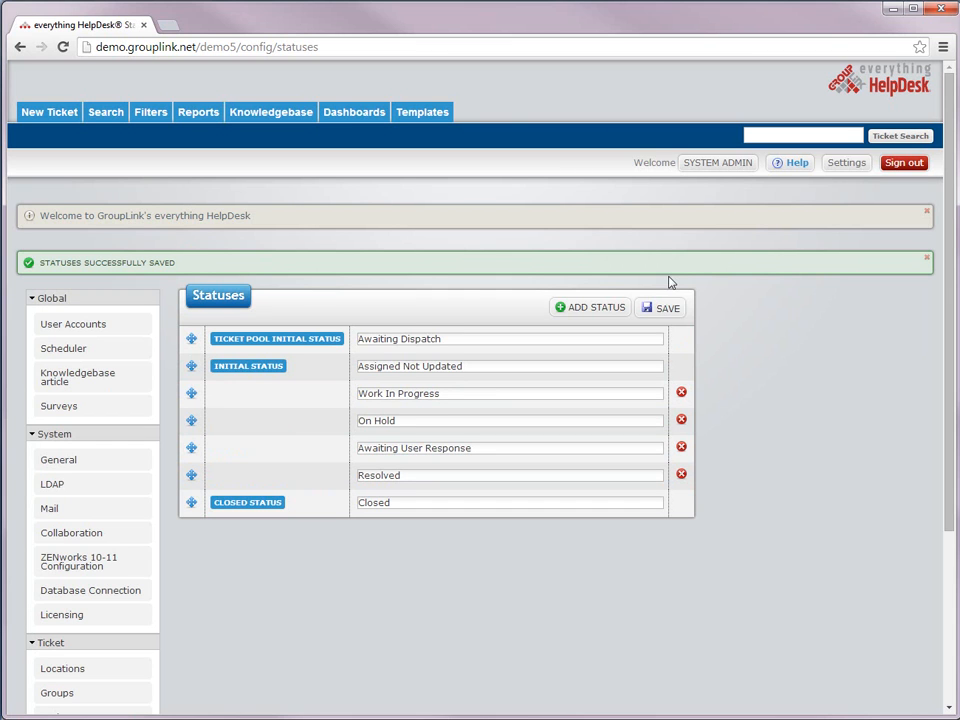
Step: Go through the LDAP system settings to the Global User Accounts list
left_click(52, 484)
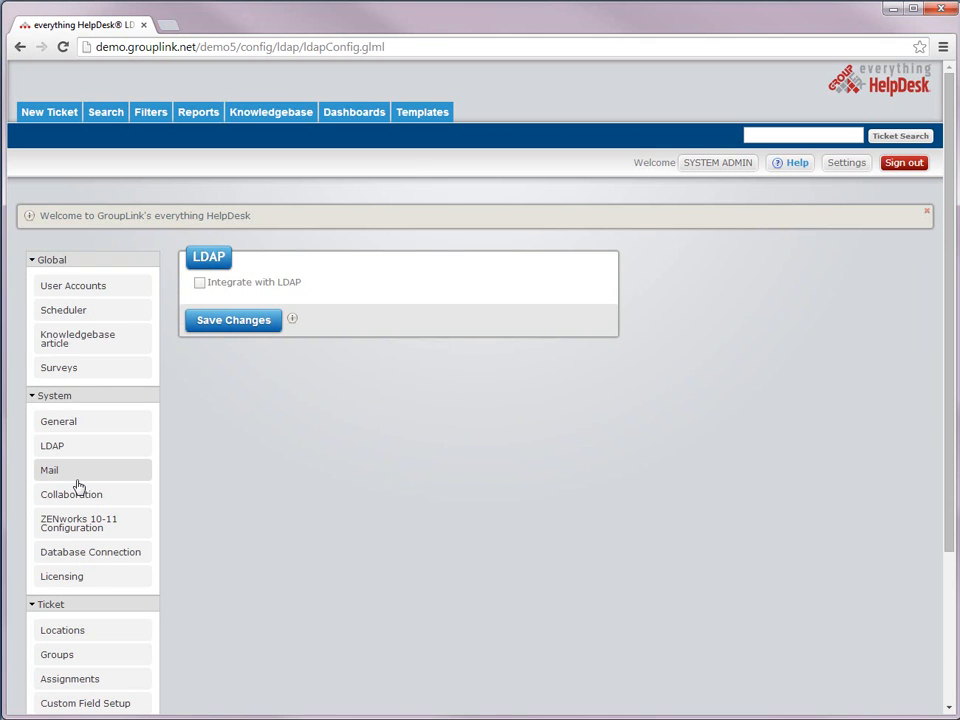
left_click(91, 295)
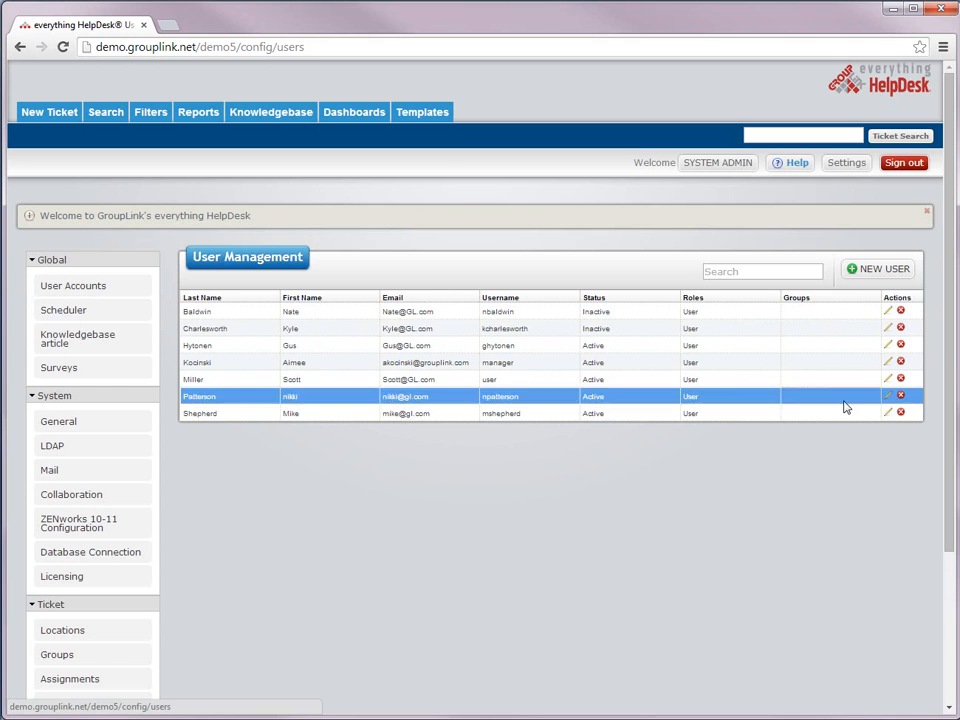
Step: Start a new user and enter the first name, last name, e-mail, login ID and password twice
left_click(877, 269)
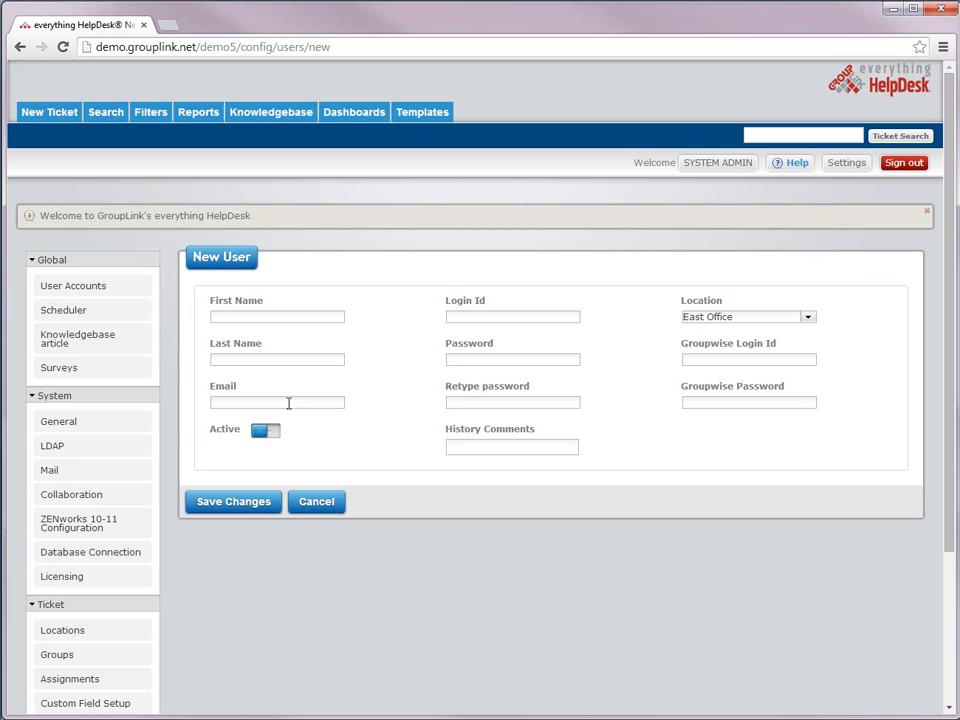
left_click(298, 316)
key("Tab")
key("Tab")
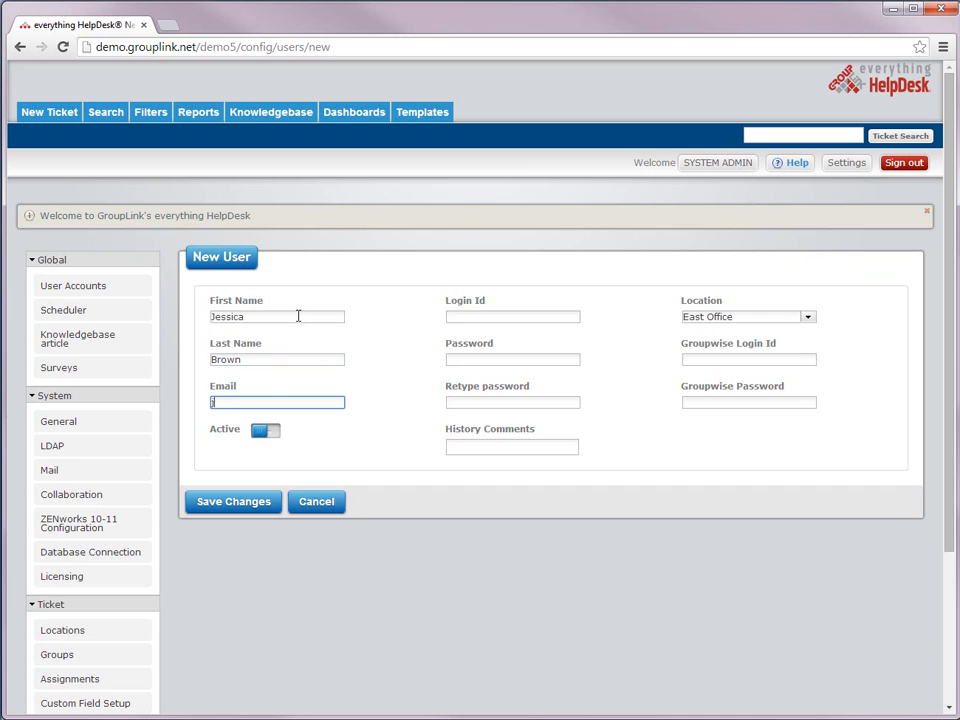
key("Tab")
type("tech")
key("Tab")
type("tech")
key("Tab")
type("tech")
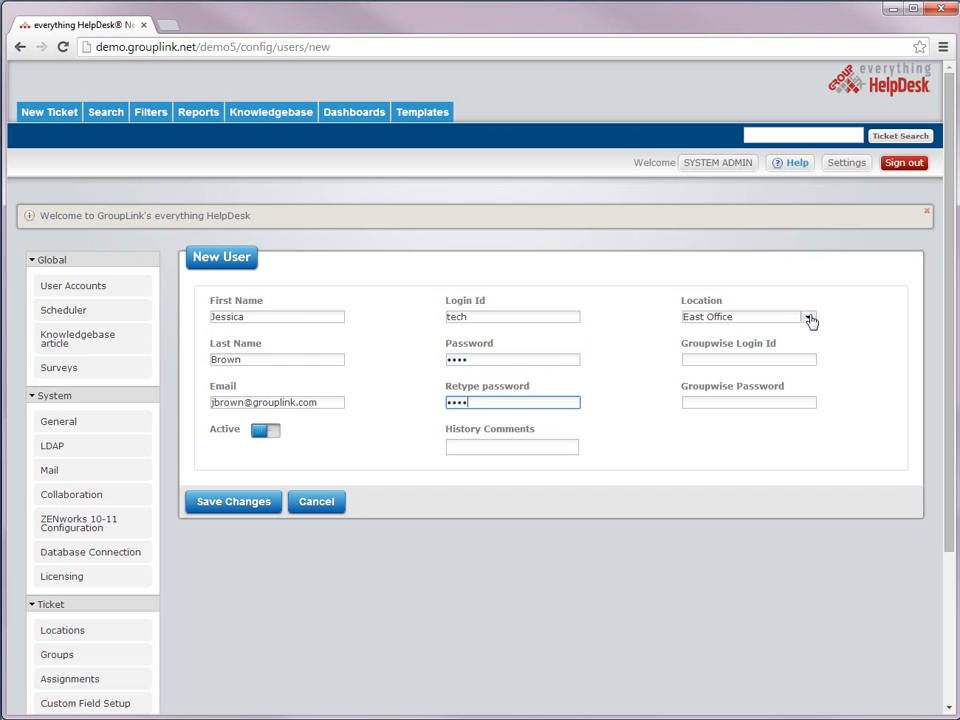
Step: Set the user's location to South Office and save the new account
left_click(808, 318)
left_click(808, 318)
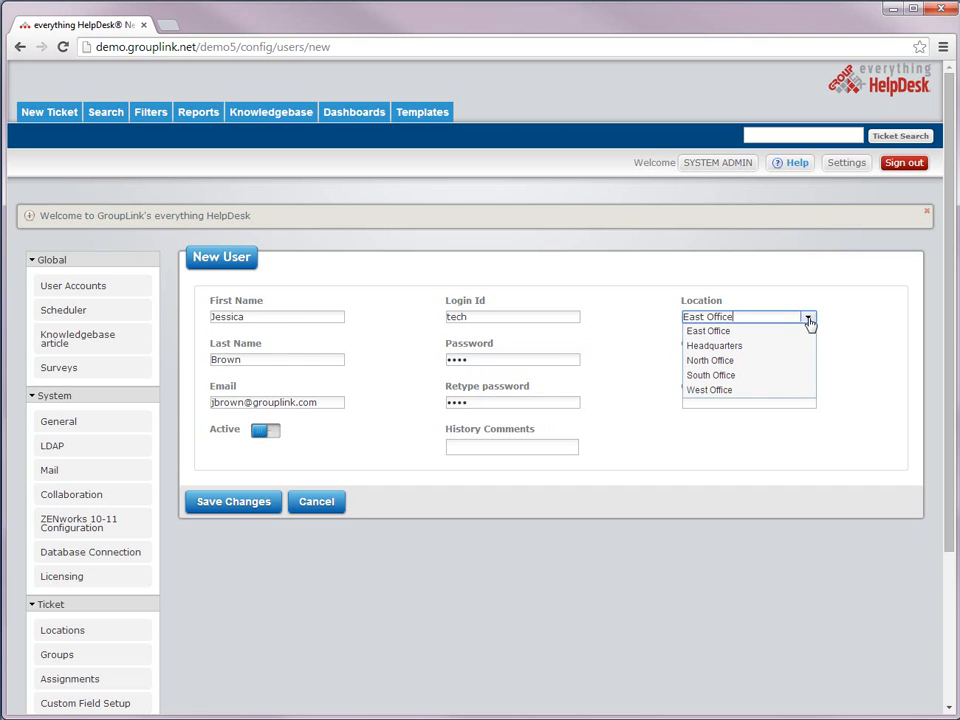
left_click(716, 376)
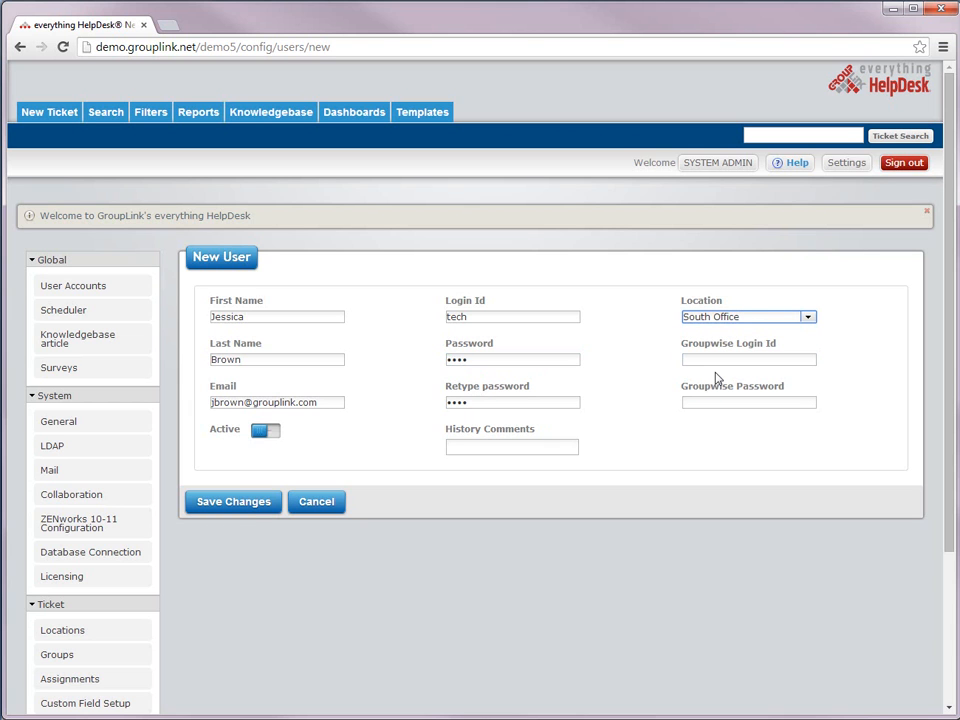
left_click(236, 506)
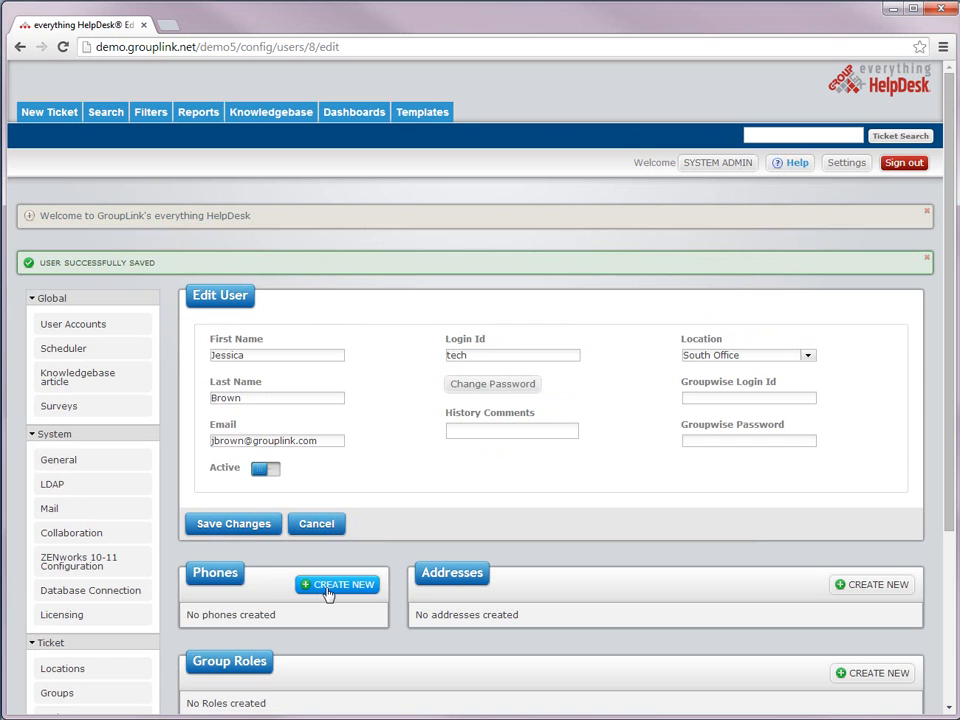
left_click(328, 593)
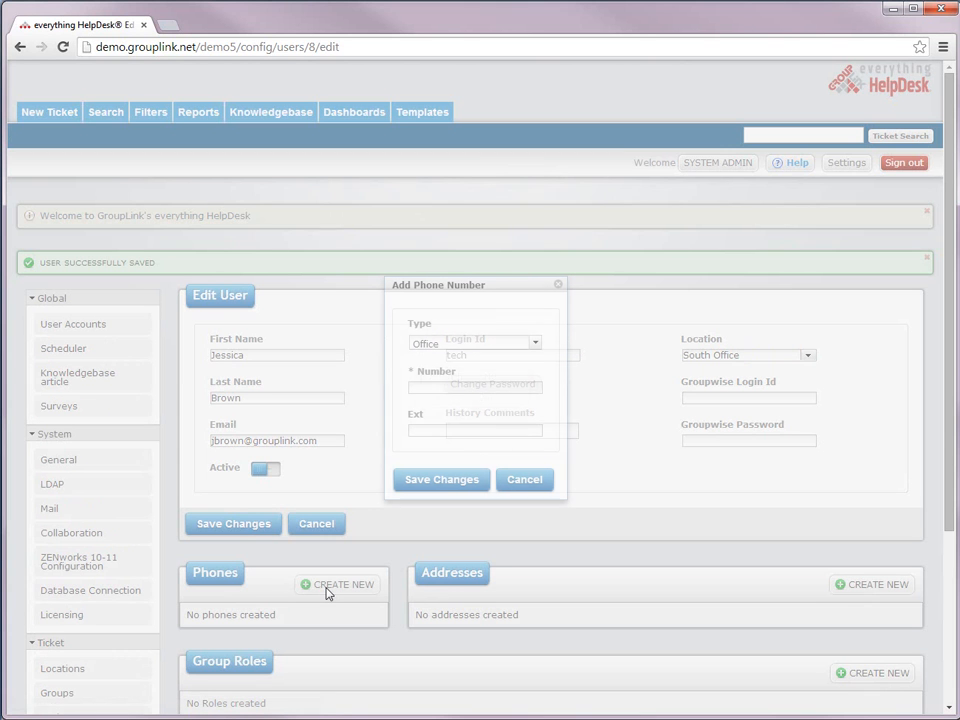
left_click(536, 345)
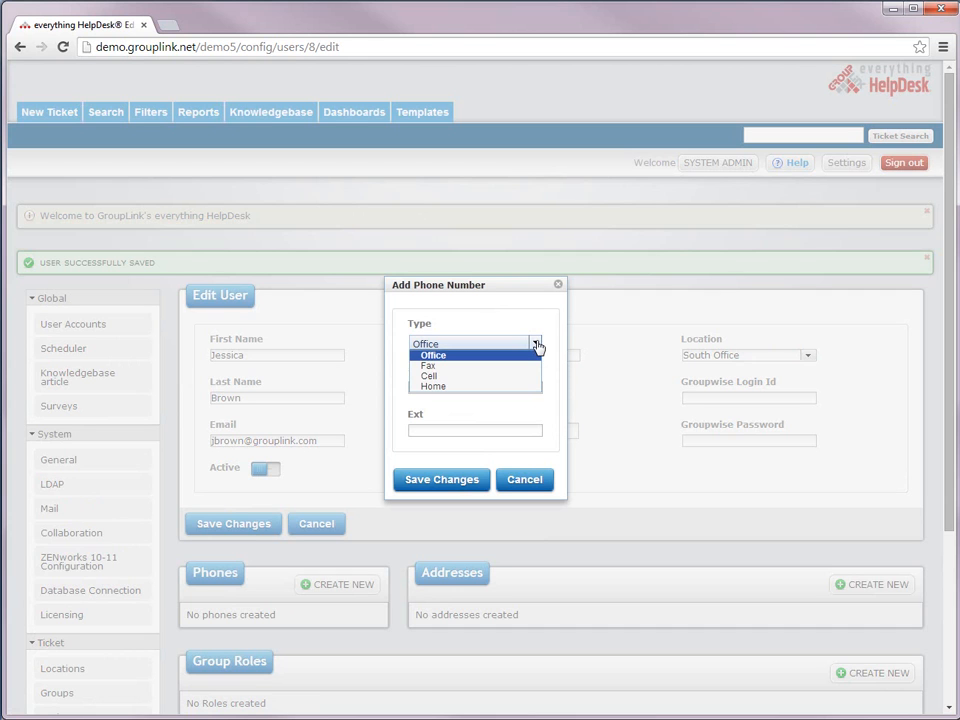
left_click(536, 345)
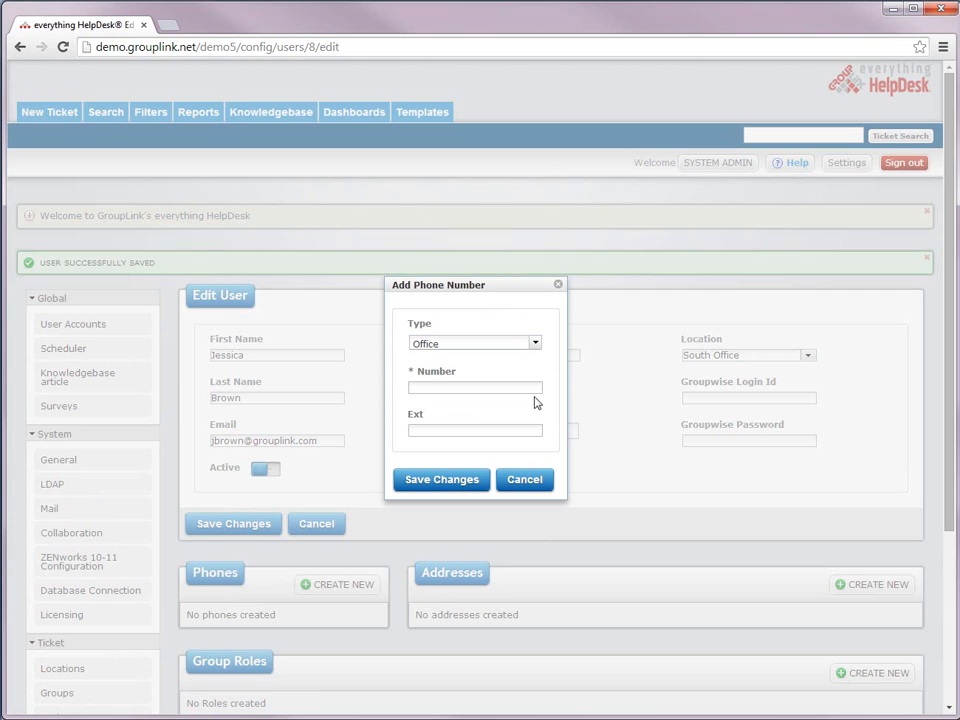
left_click(533, 481)
left_click(872, 584)
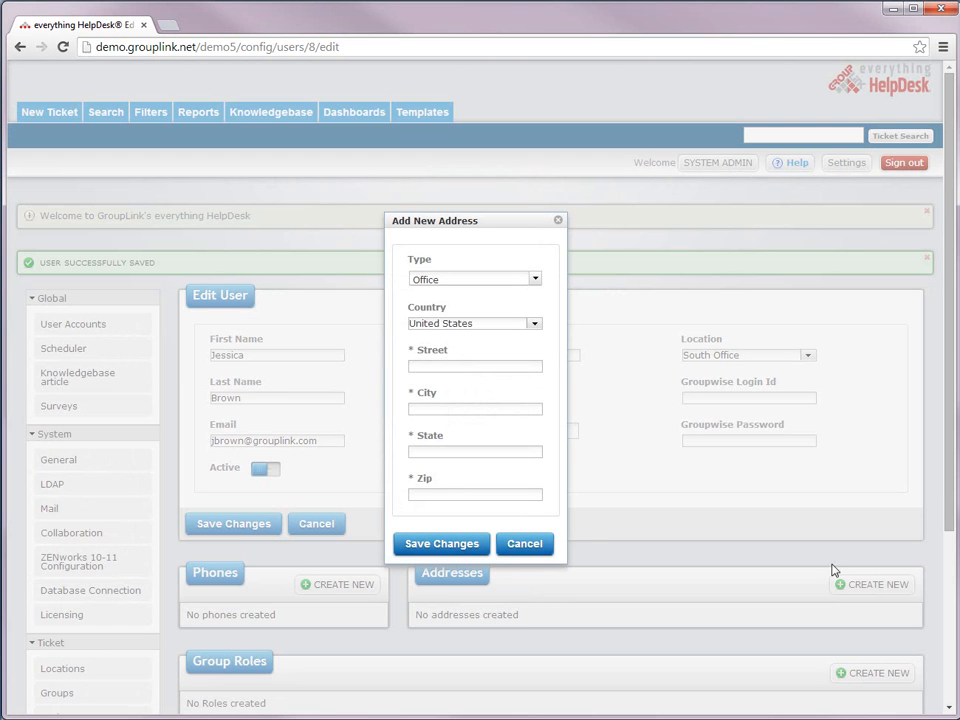
left_click(533, 282)
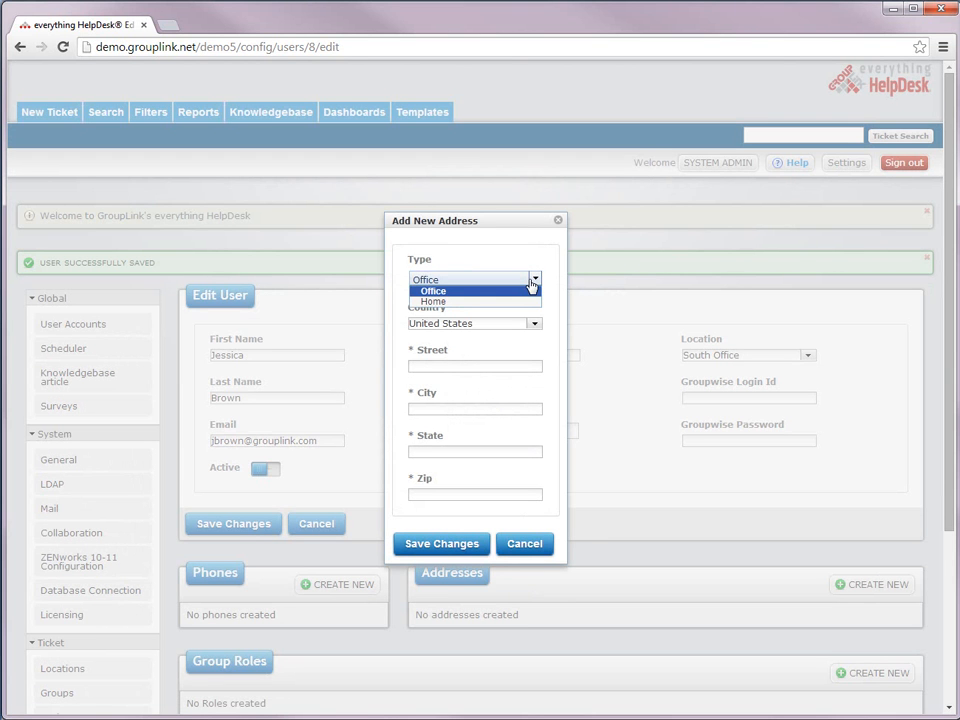
left_click(532, 282)
left_click(535, 325)
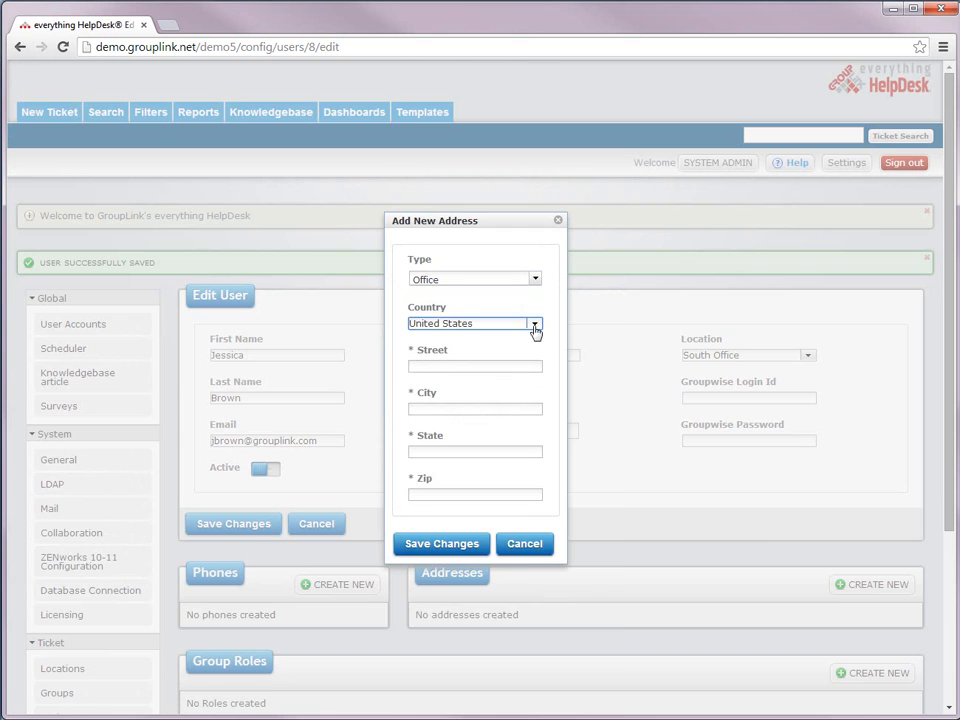
left_click(535, 325)
left_click(525, 545)
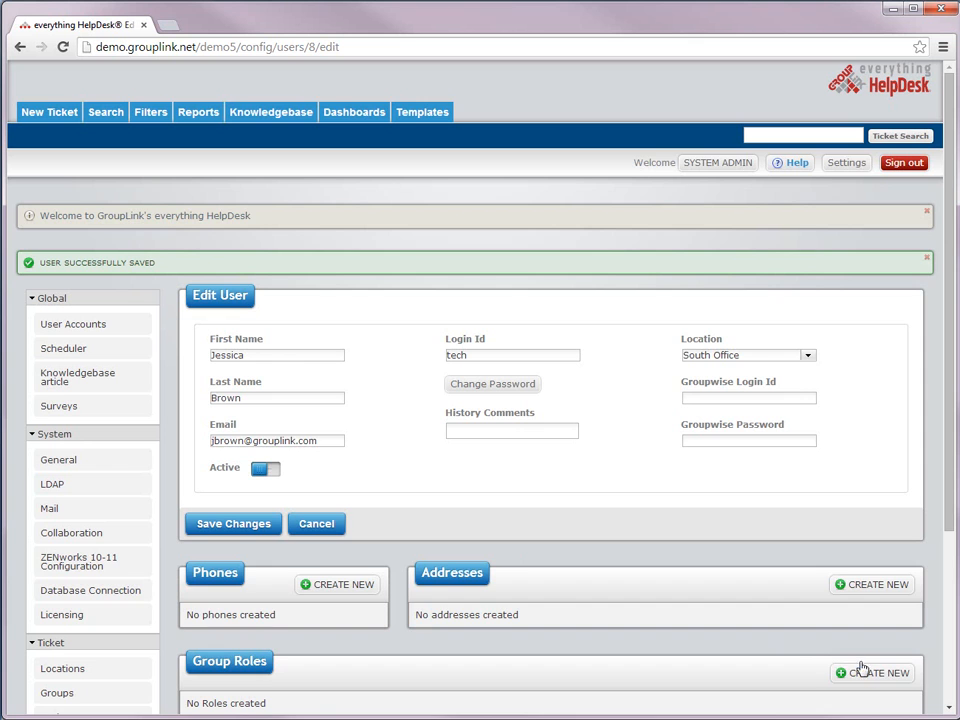
Step: Add a Technician role in the Technology group to the user's Group Roles and save it
scroll(860, 667, "down", 1)
left_click(866, 598)
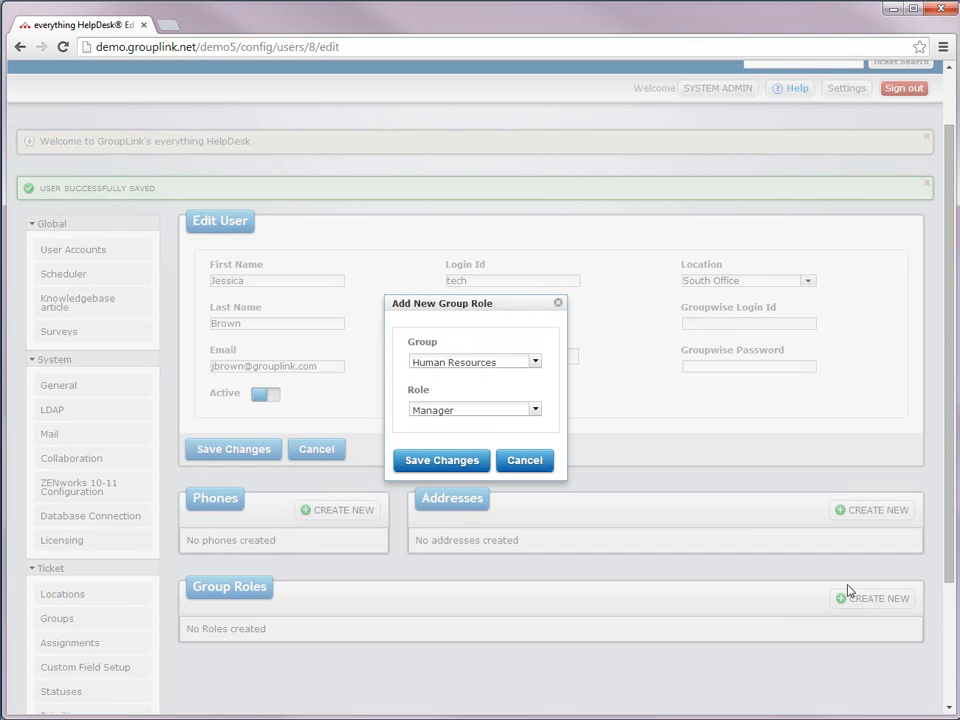
left_click(536, 364)
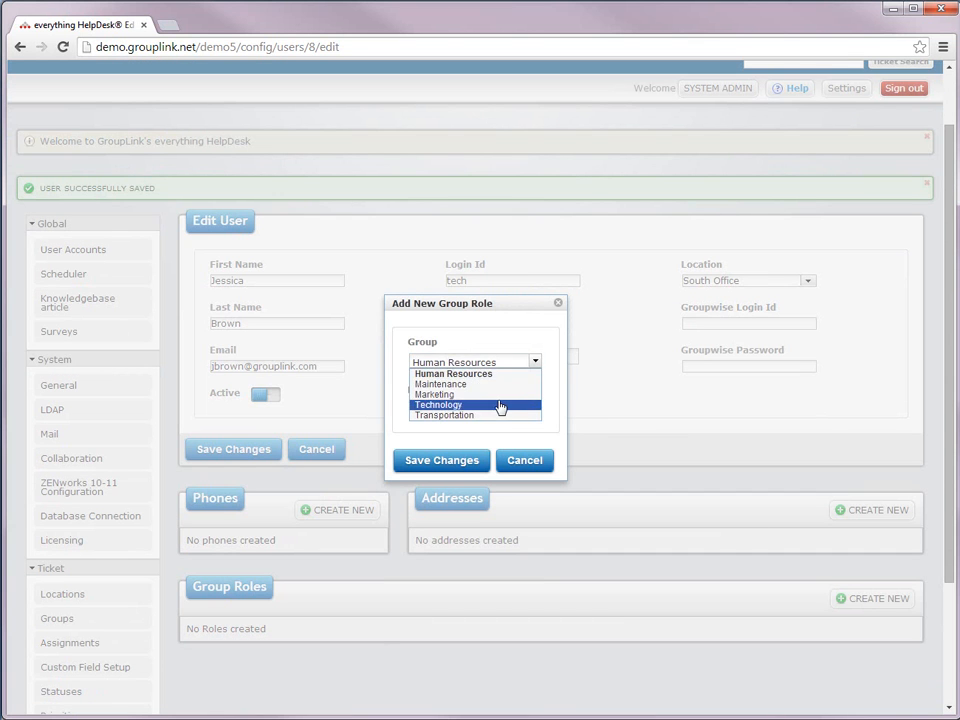
left_click(500, 405)
left_click(535, 410)
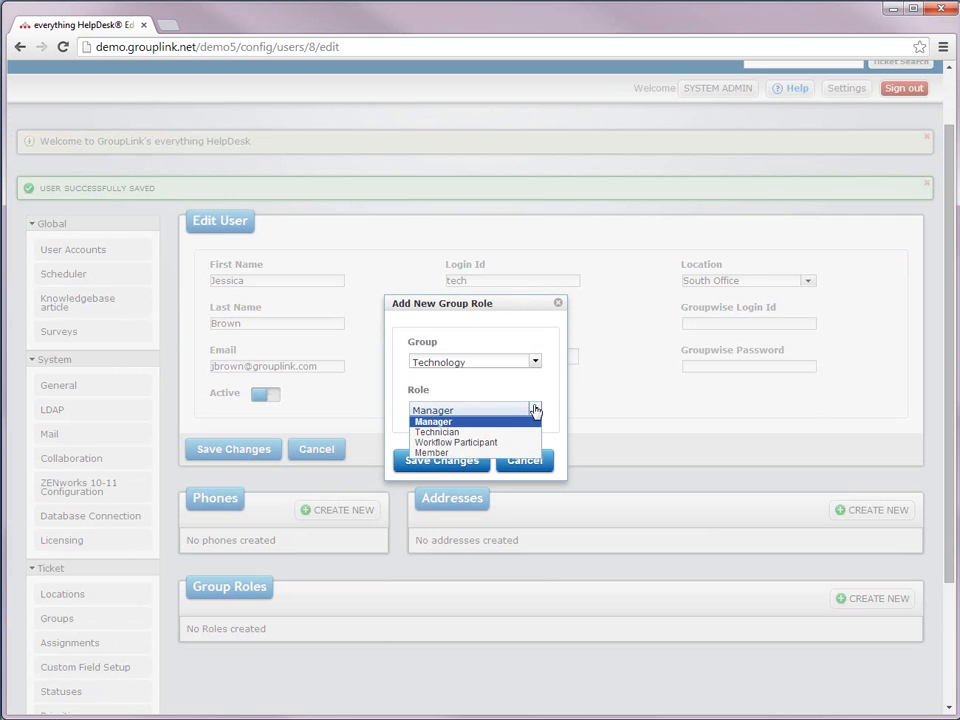
left_click(516, 433)
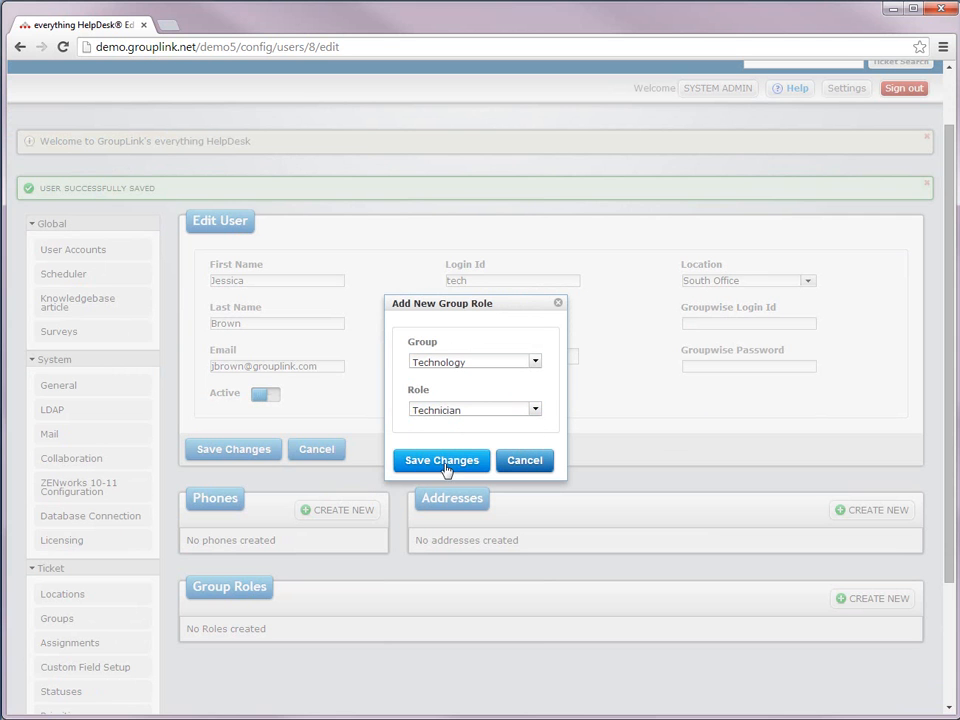
left_click(442, 462)
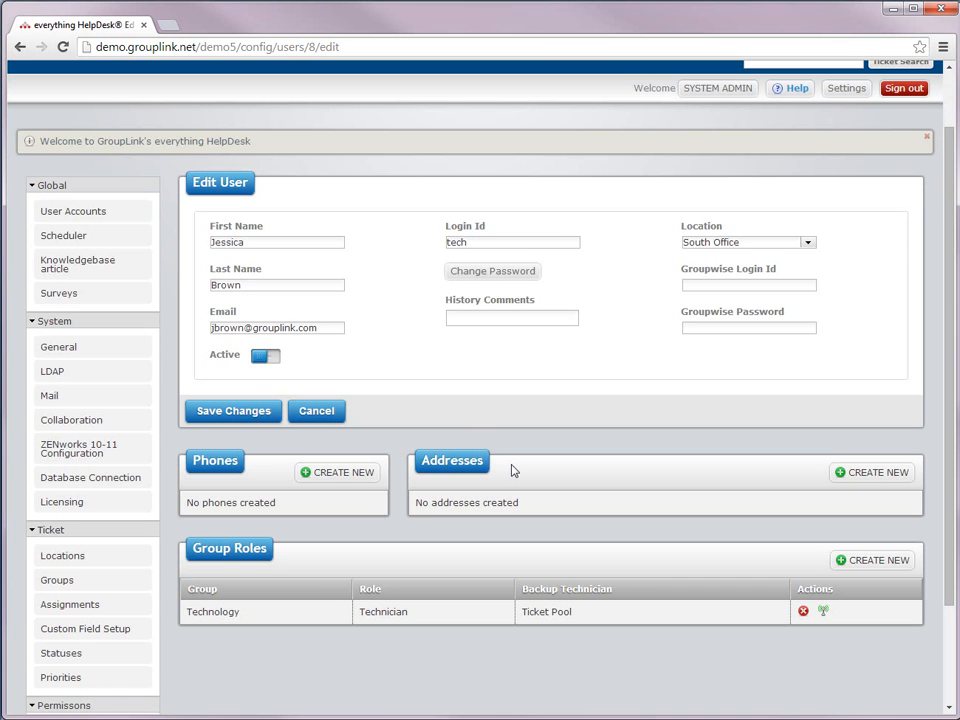
left_click(101, 579)
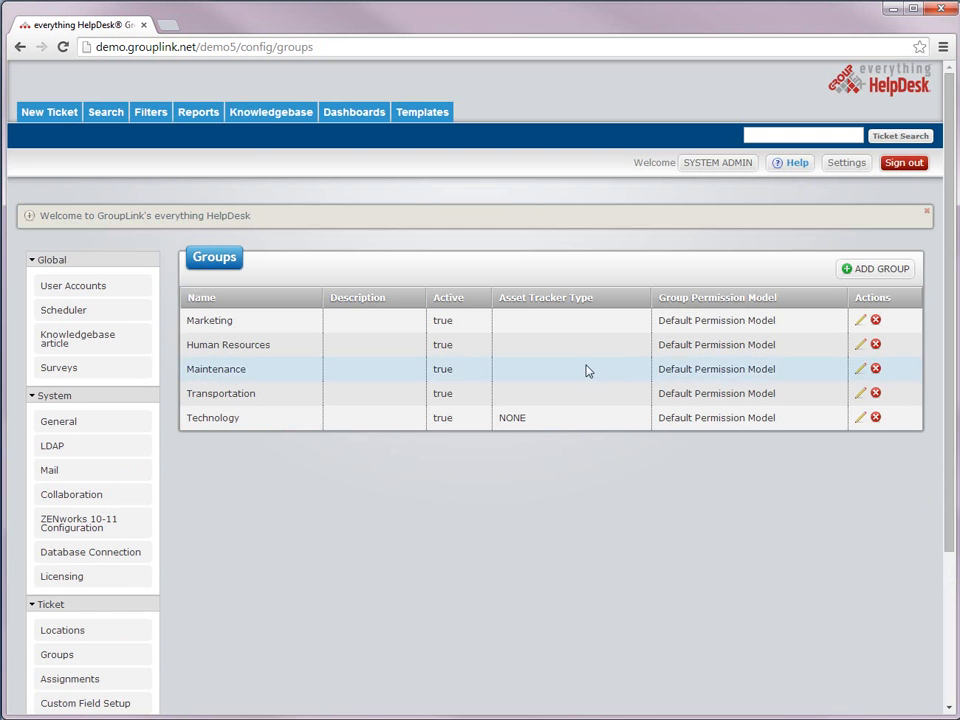
Step: In the Technology group, add a user with the Manager role and save
left_click(860, 418)
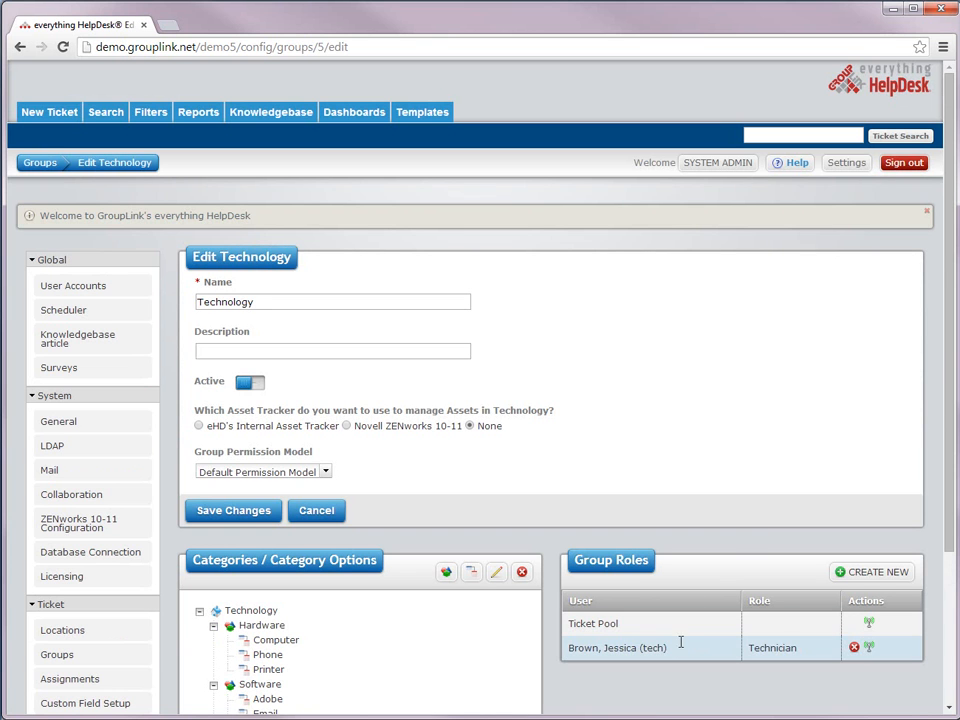
left_click(840, 573)
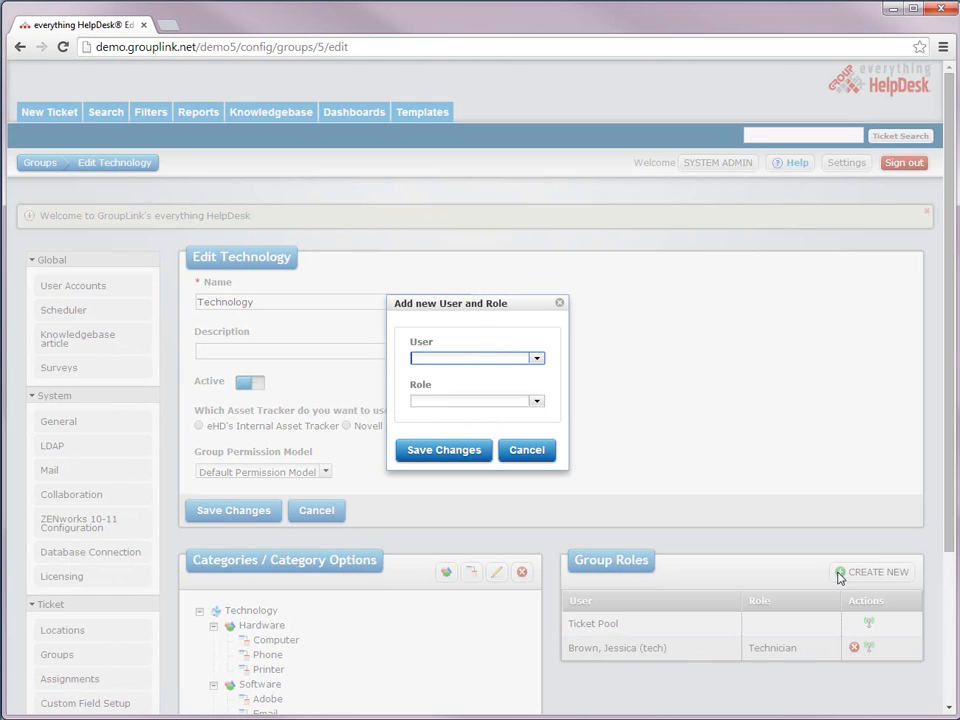
left_click(536, 360)
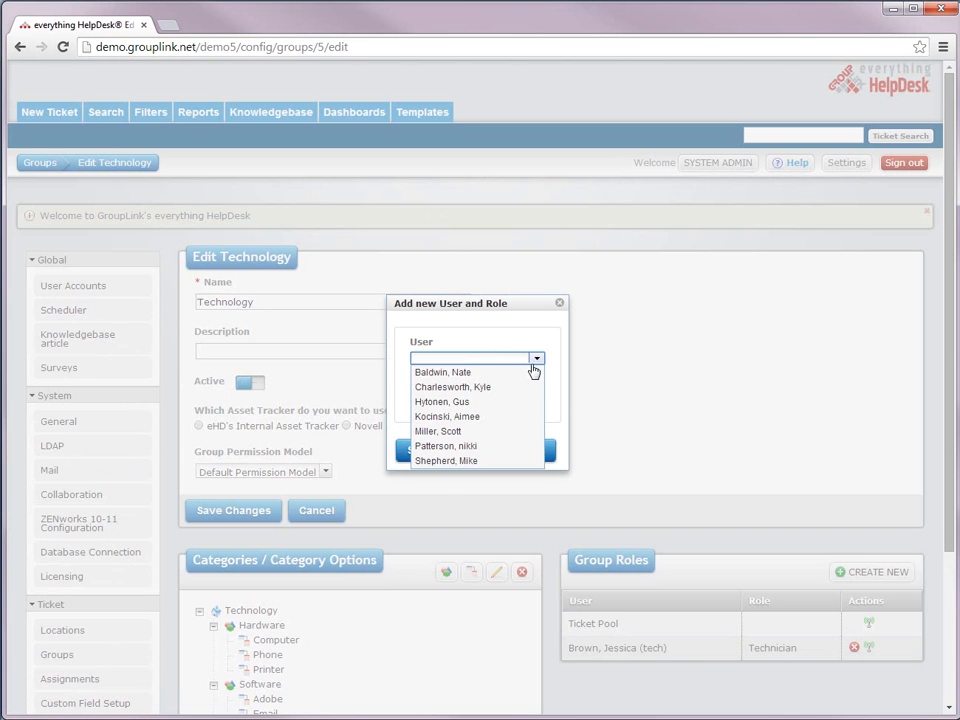
left_click(470, 416)
left_click(537, 401)
left_click(495, 418)
left_click(452, 452)
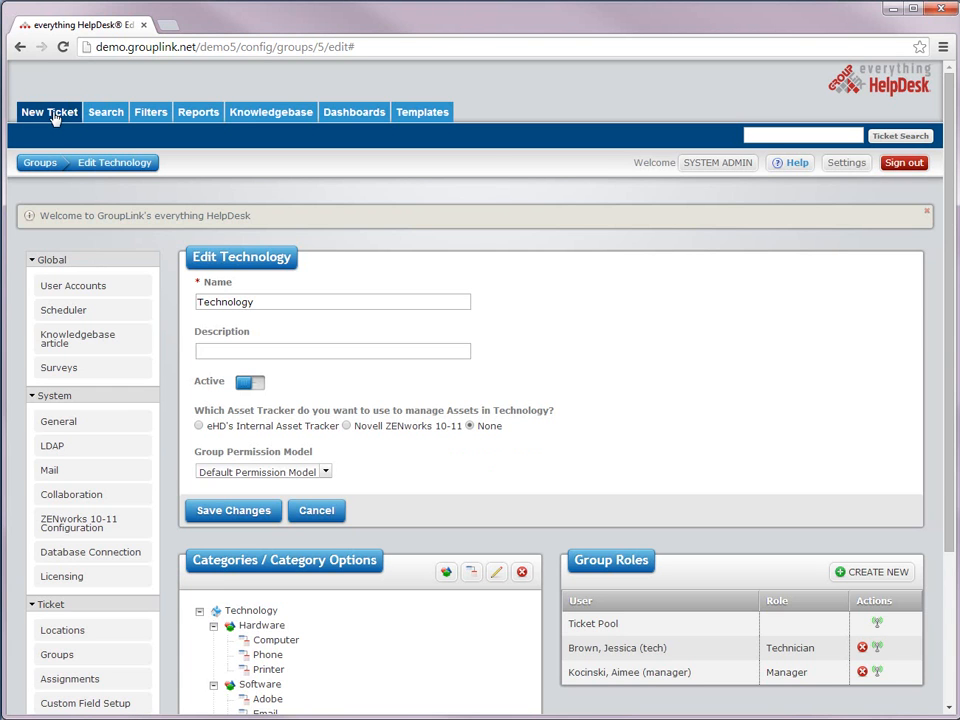
left_click(55, 114)
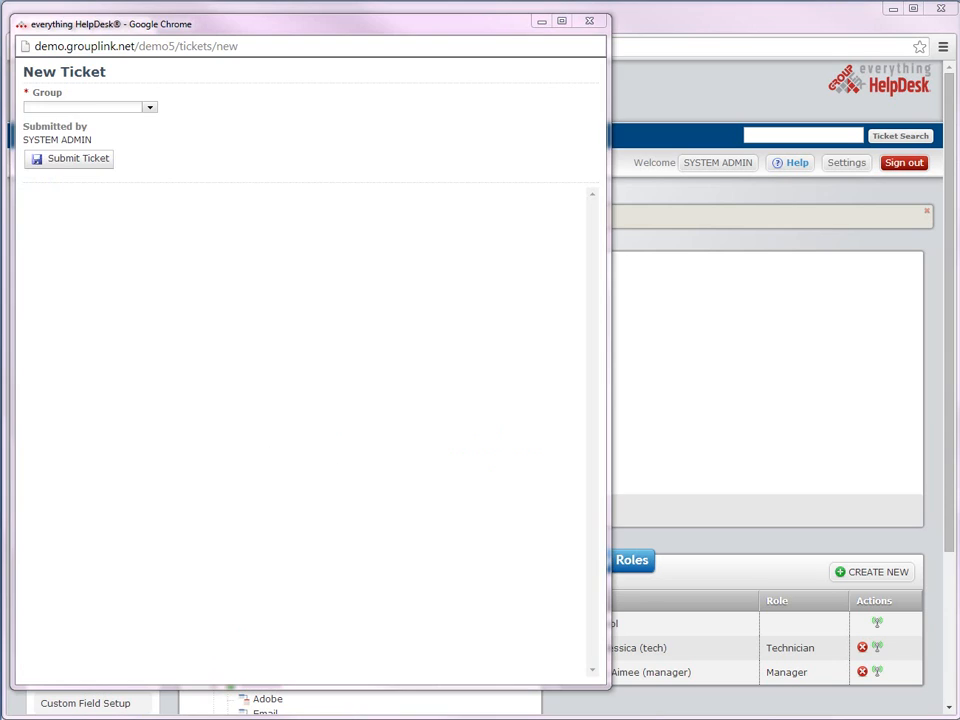
Step: Set the ticket's Group to Technology and its Location to South Office
left_click(150, 108)
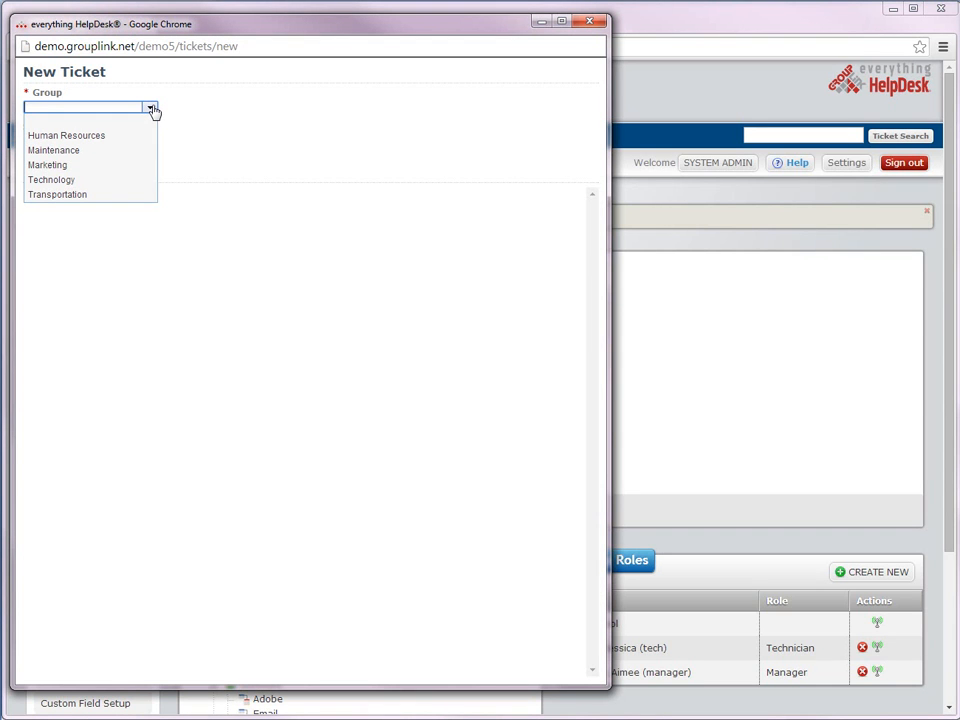
left_click(90, 182)
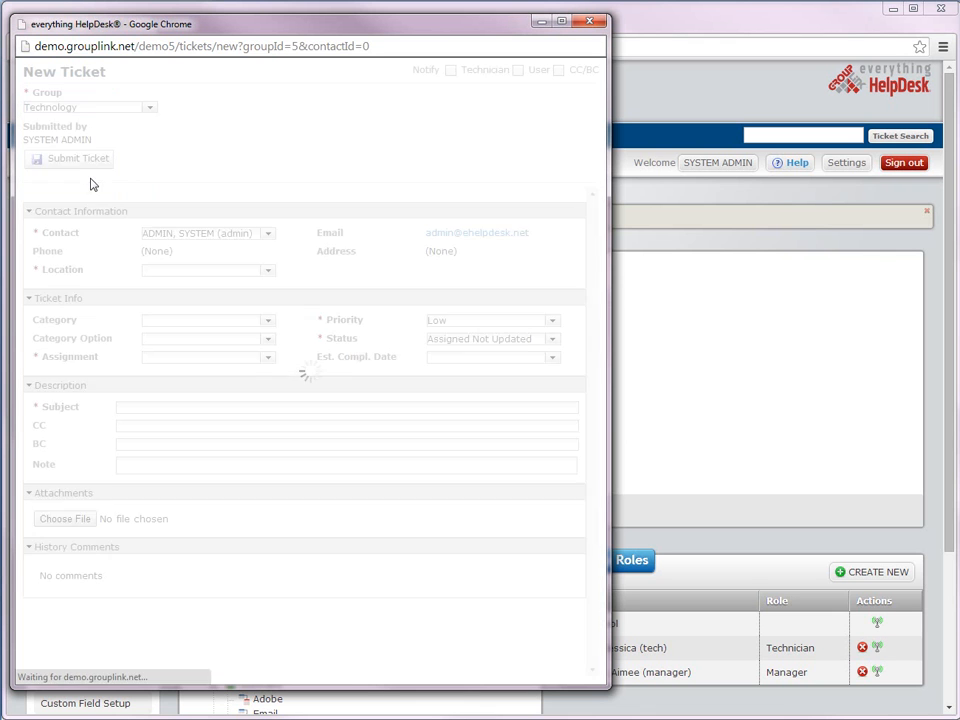
left_click(267, 272)
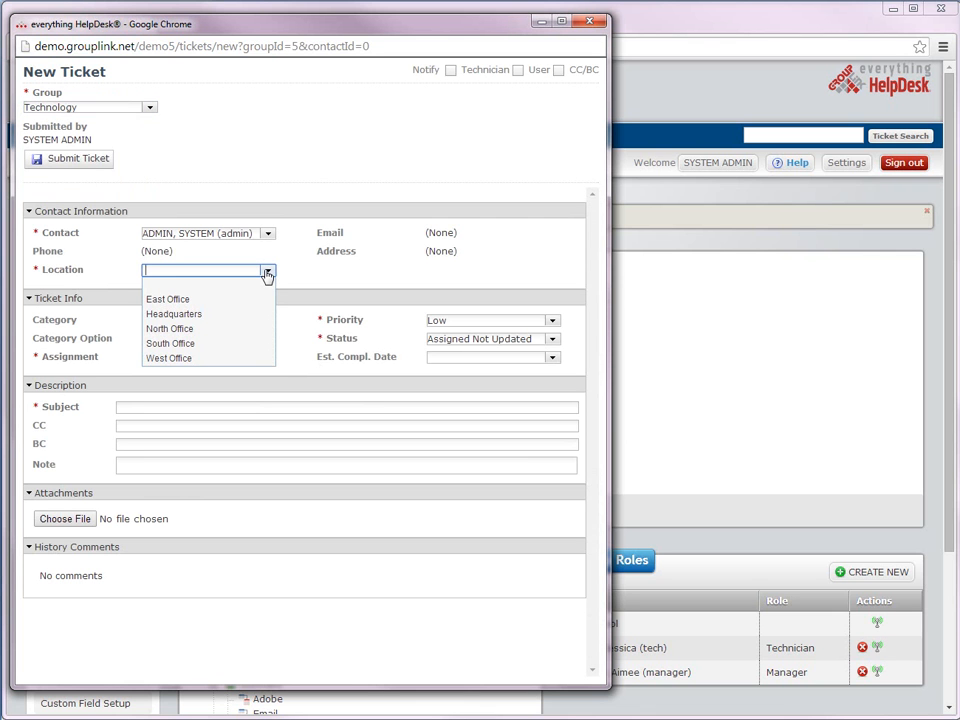
left_click(254, 343)
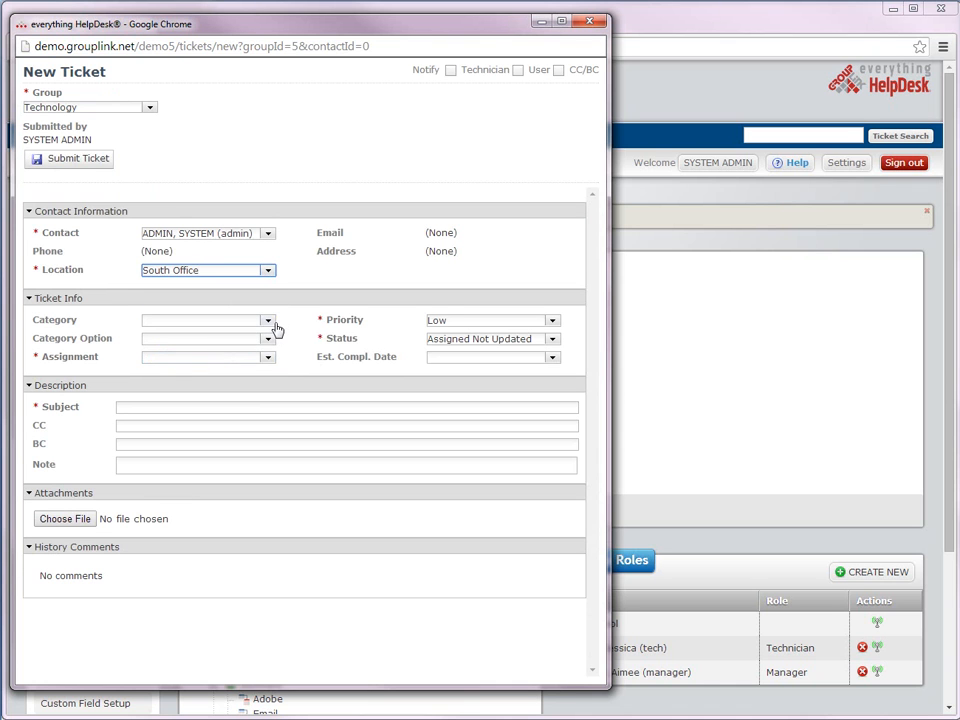
Step: Categorise the ticket as Hardware with Printer as the category option
left_click(268, 323)
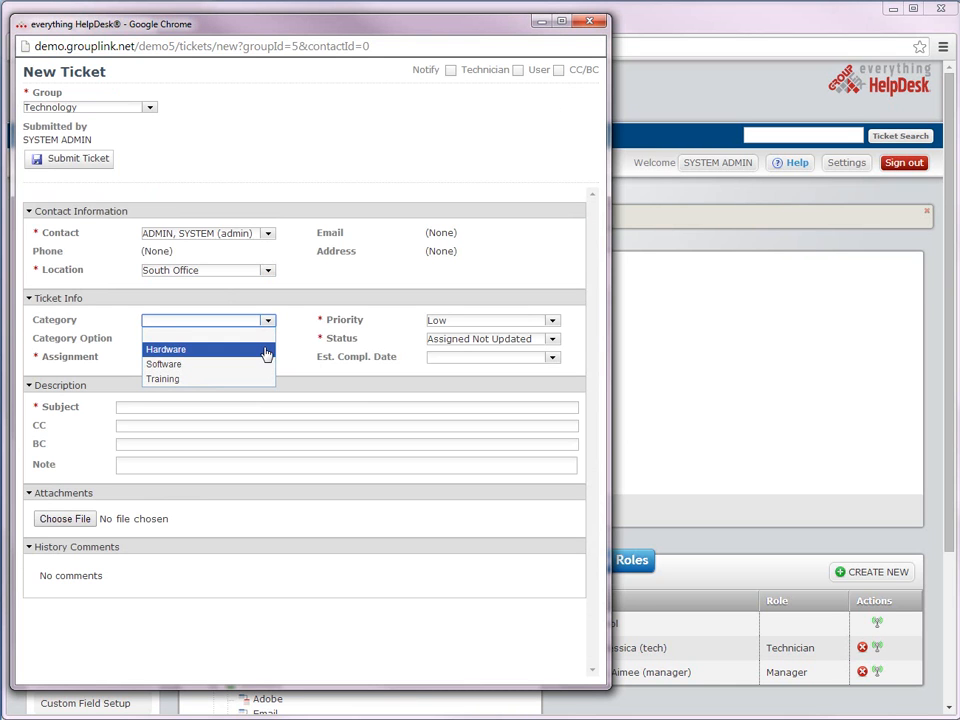
left_click(266, 350)
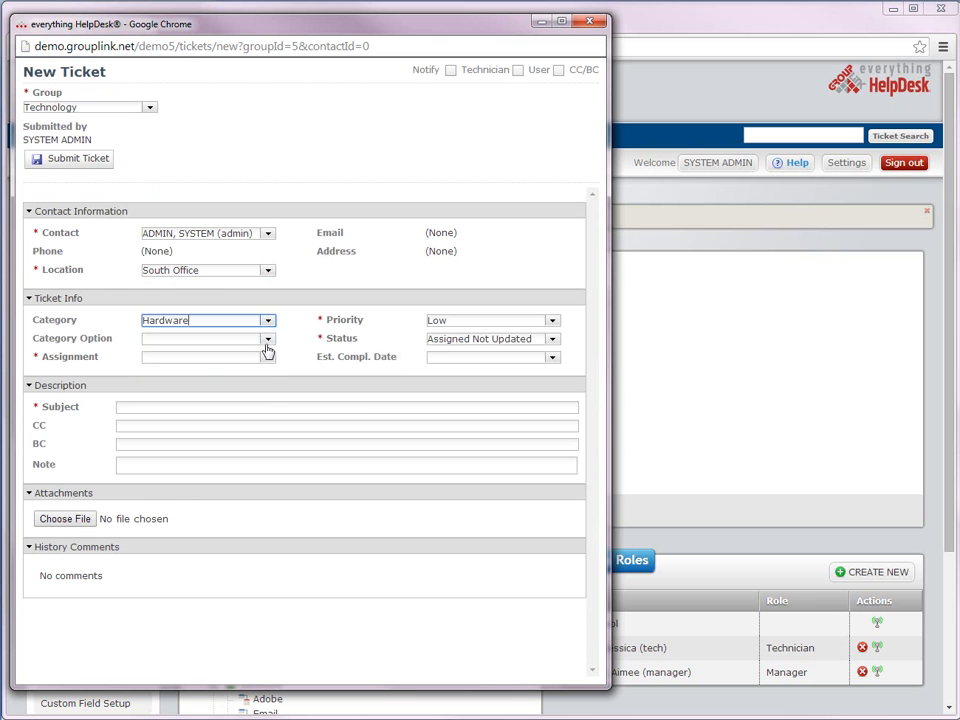
left_click(267, 340)
left_click(251, 398)
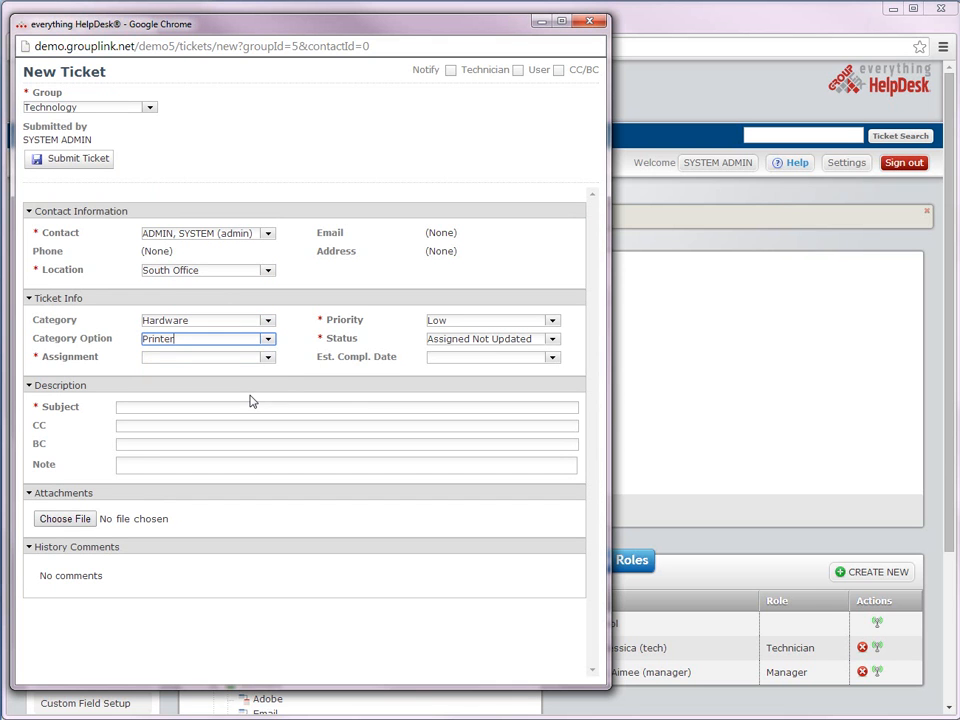
Step: Check the Priority dropdown, keeping it at Low, then review the Status choices
left_click(238, 404)
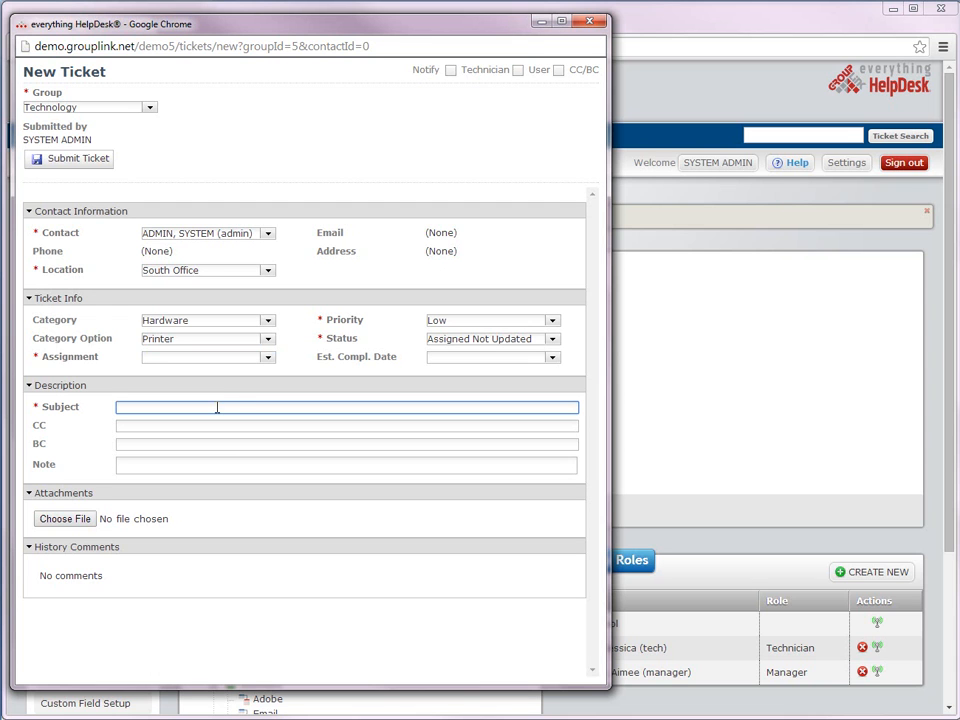
left_click(553, 321)
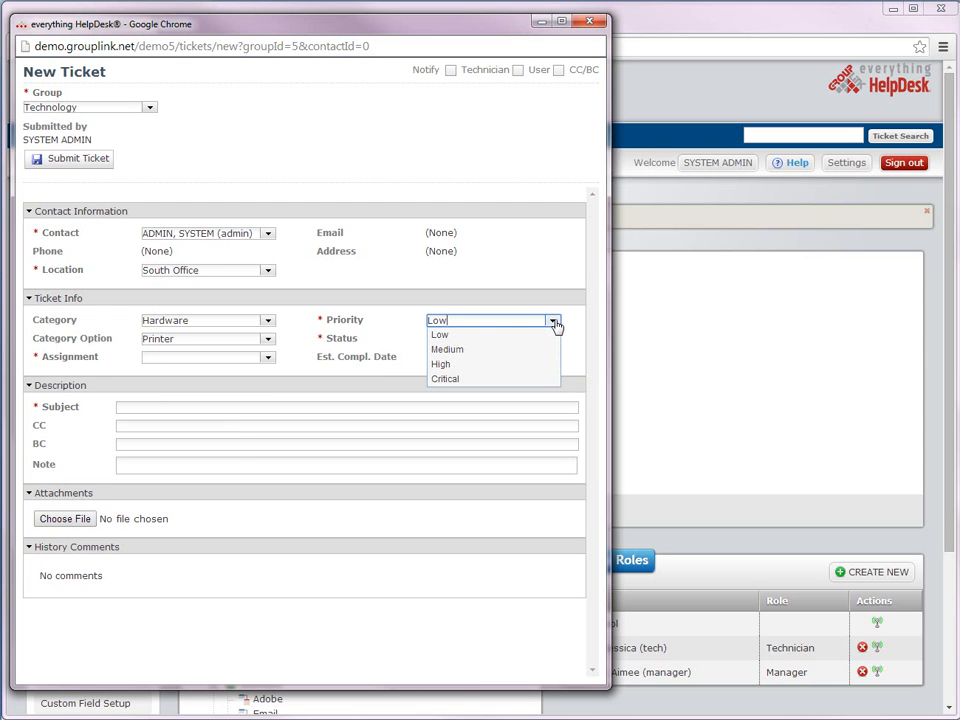
left_click(553, 320)
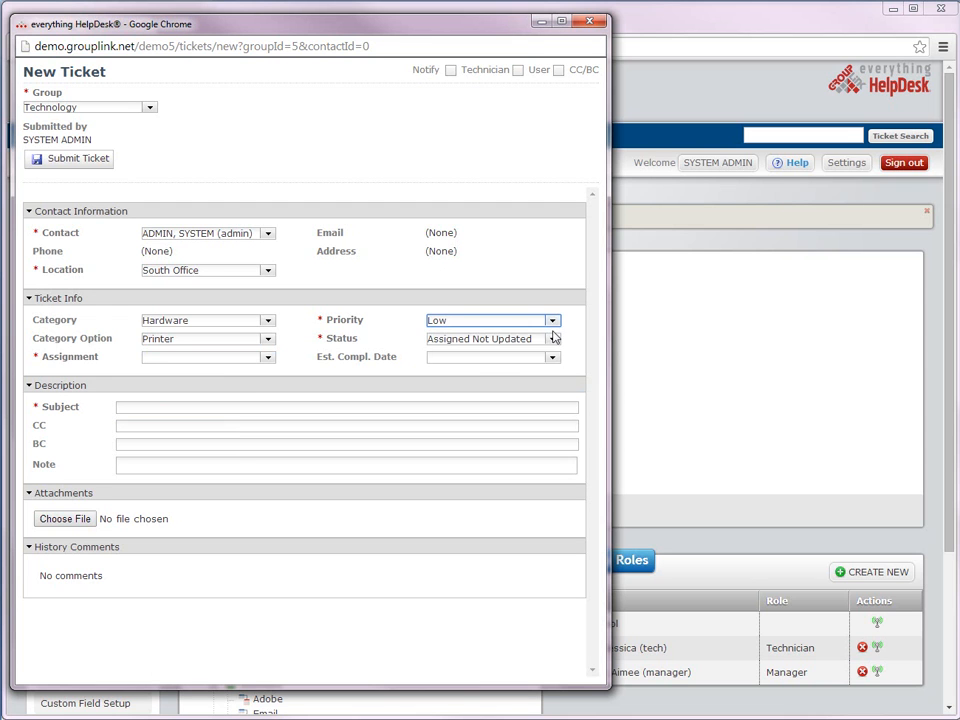
left_click(553, 340)
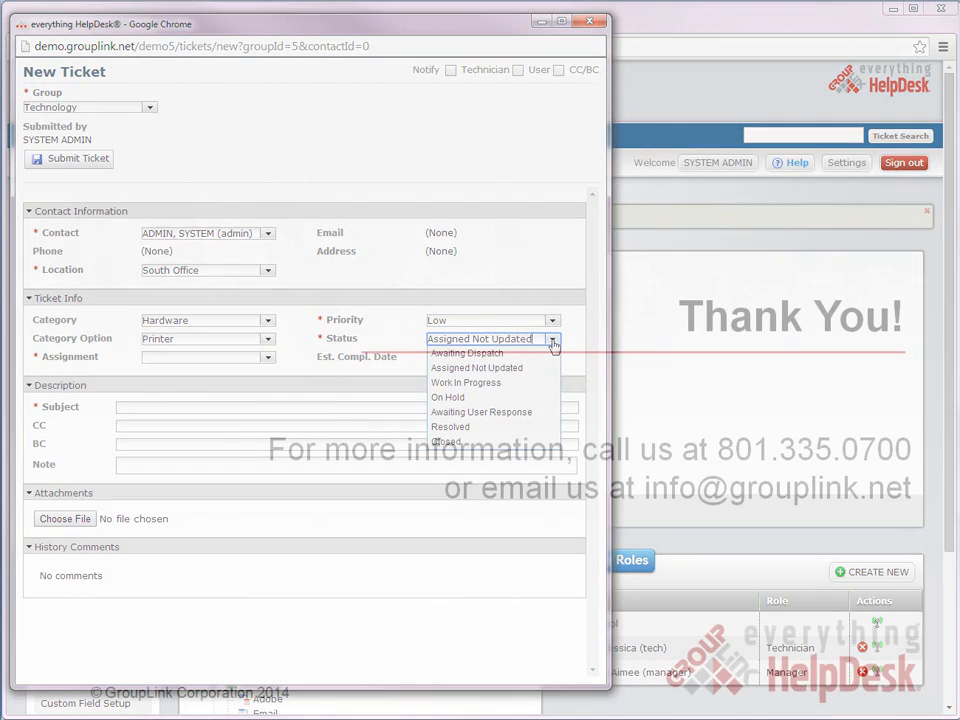